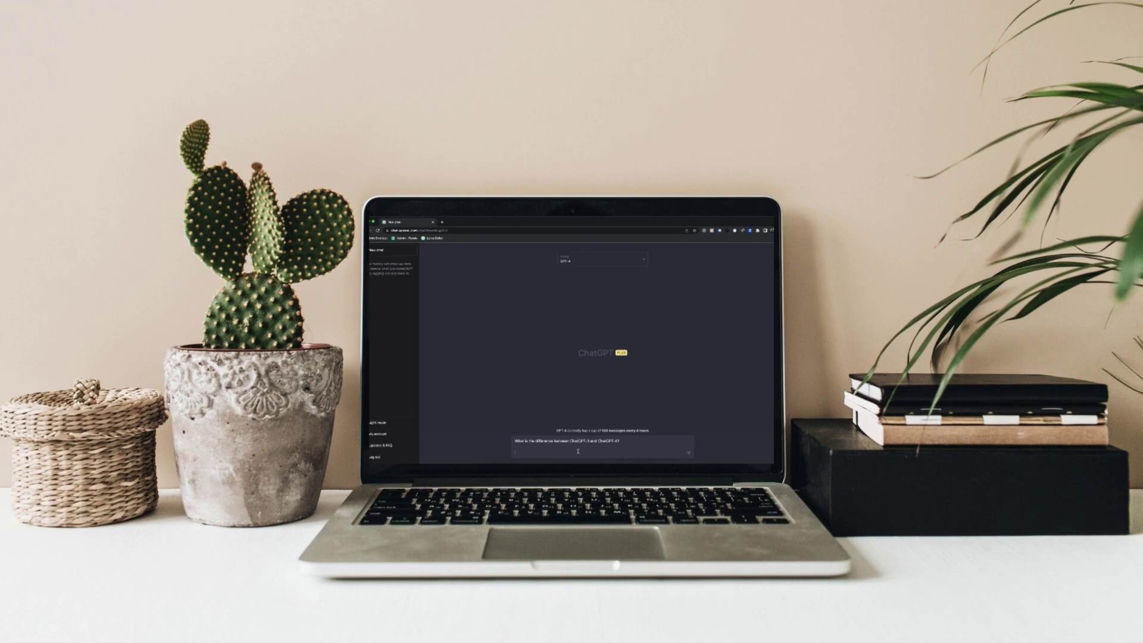
# - Send the question already typed in the GPT-4 message box
pyautogui.press('Return')
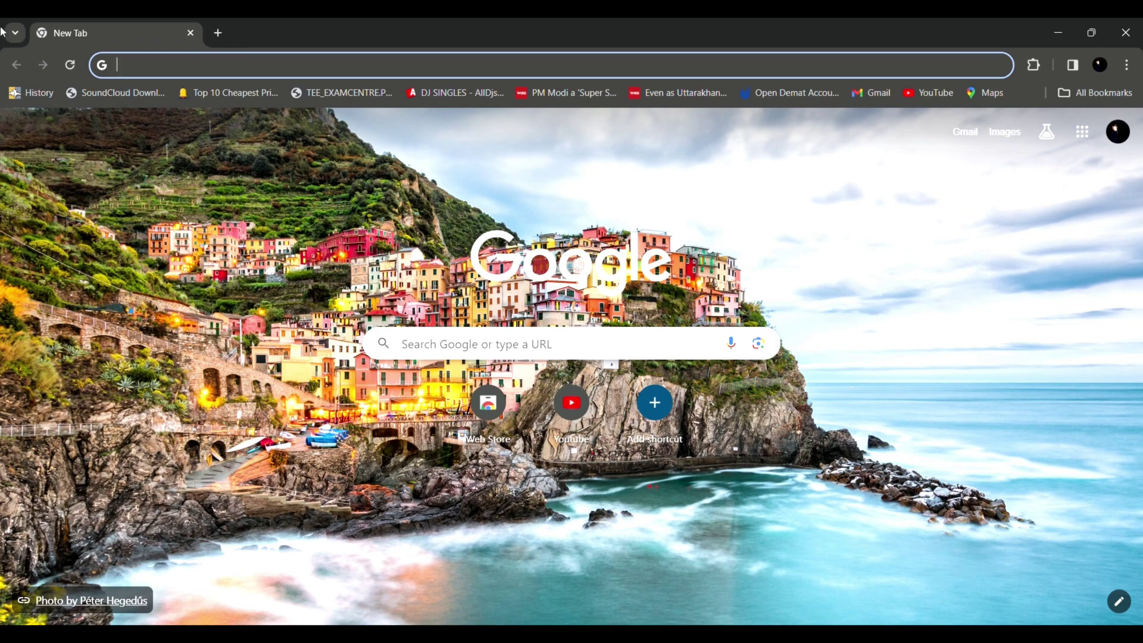
# - Load chat.openai.com in the new Chrome tab from the address-bar autocomplete
pyautogui.write('chat')
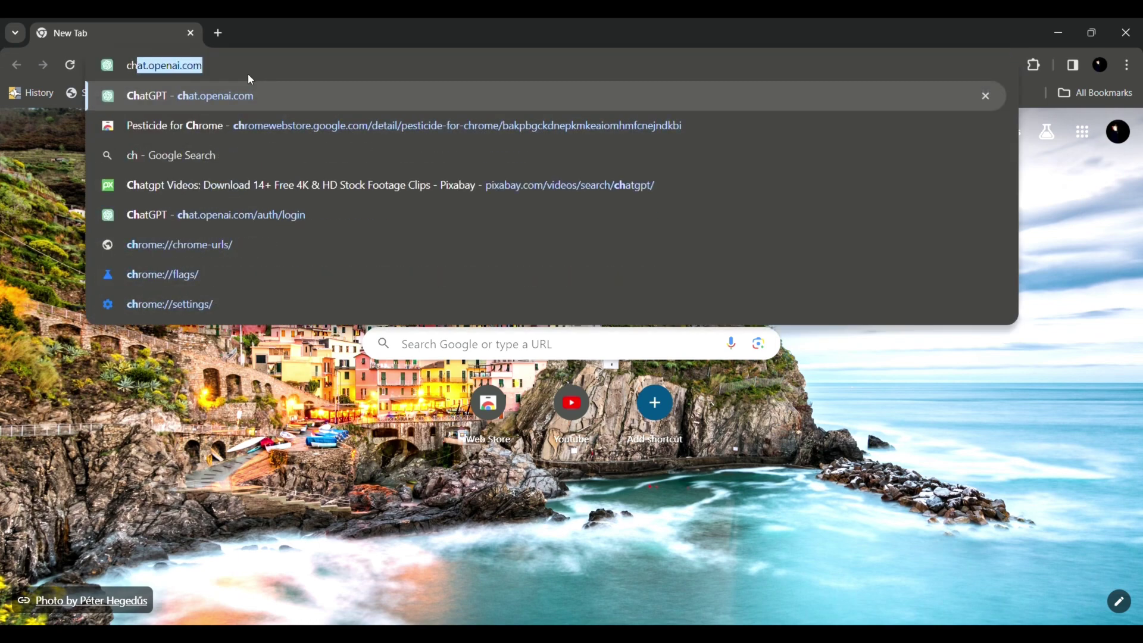
pyautogui.write('.op')
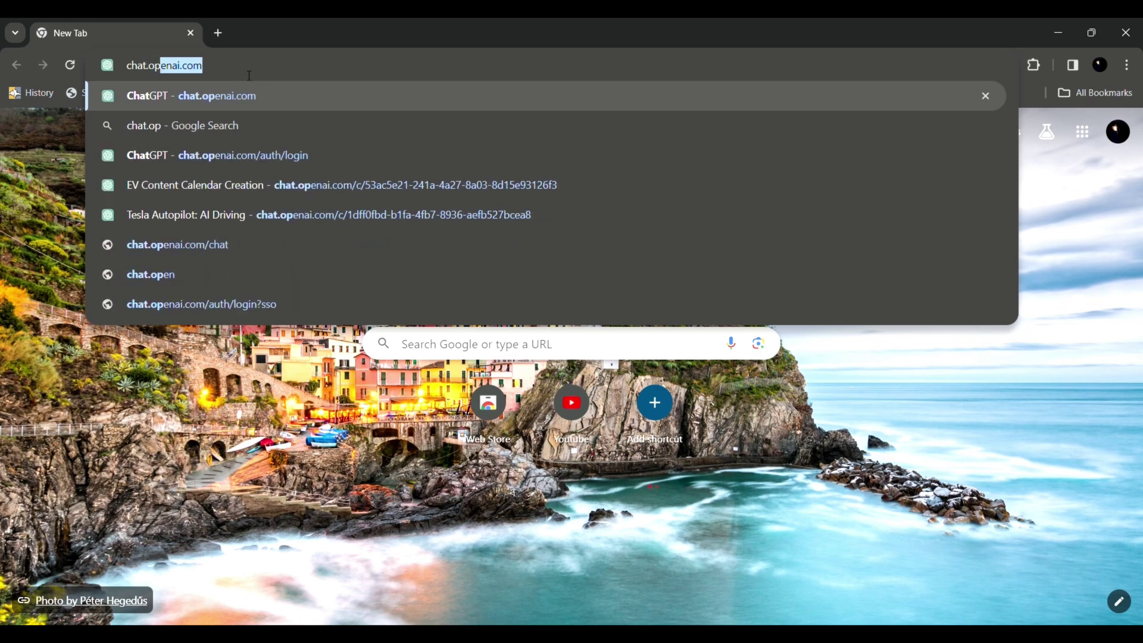
pyautogui.press('Return')
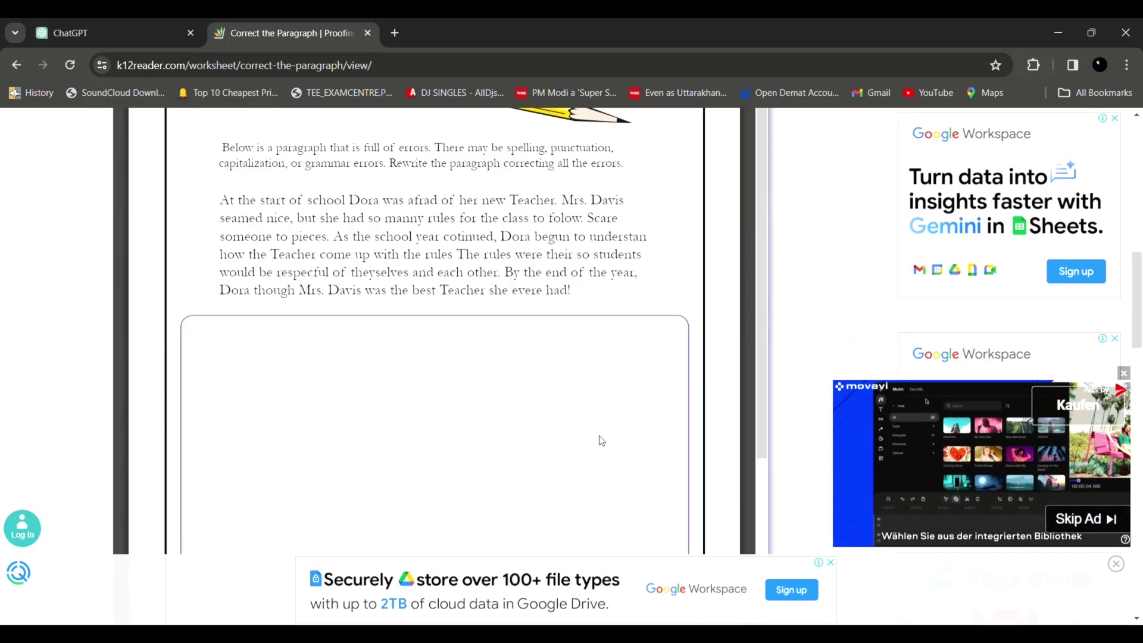
# - Select the whole error-filled Dora paragraph on the K12Reader worksheet for copying
pyautogui.scroll(-6, 600, 439)
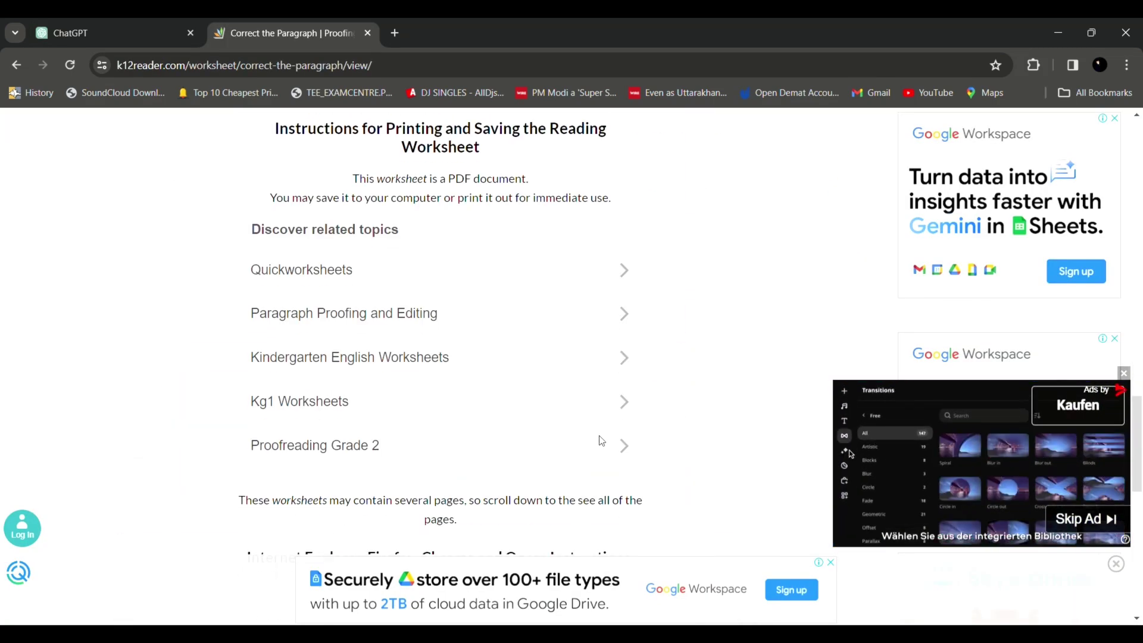
pyautogui.scroll(-6, 600, 439)
pyautogui.scroll(11, 601, 440)
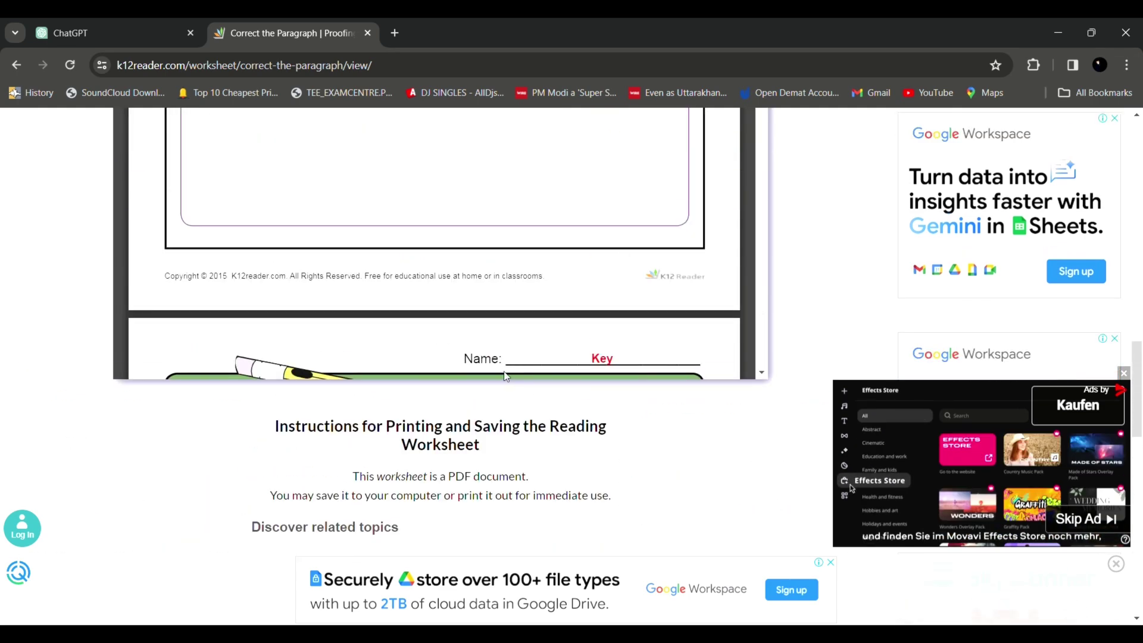
pyautogui.scroll(-2, 357, 280)
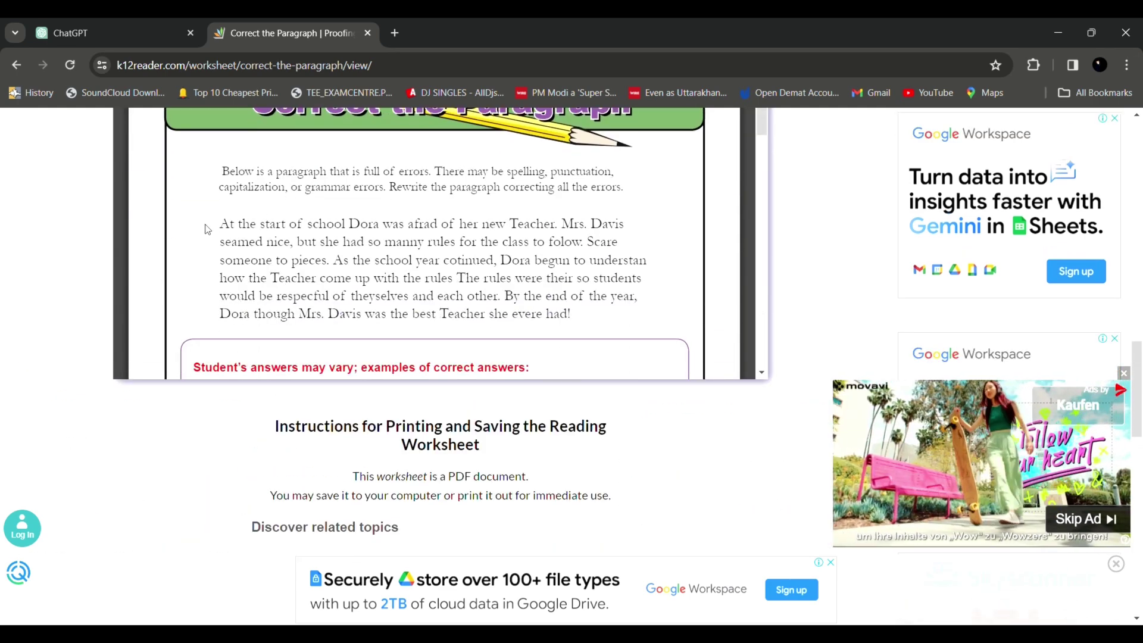
pyautogui.moveTo(215, 227); pyautogui.dragTo(364, 230)
pyautogui.click(411, 238)
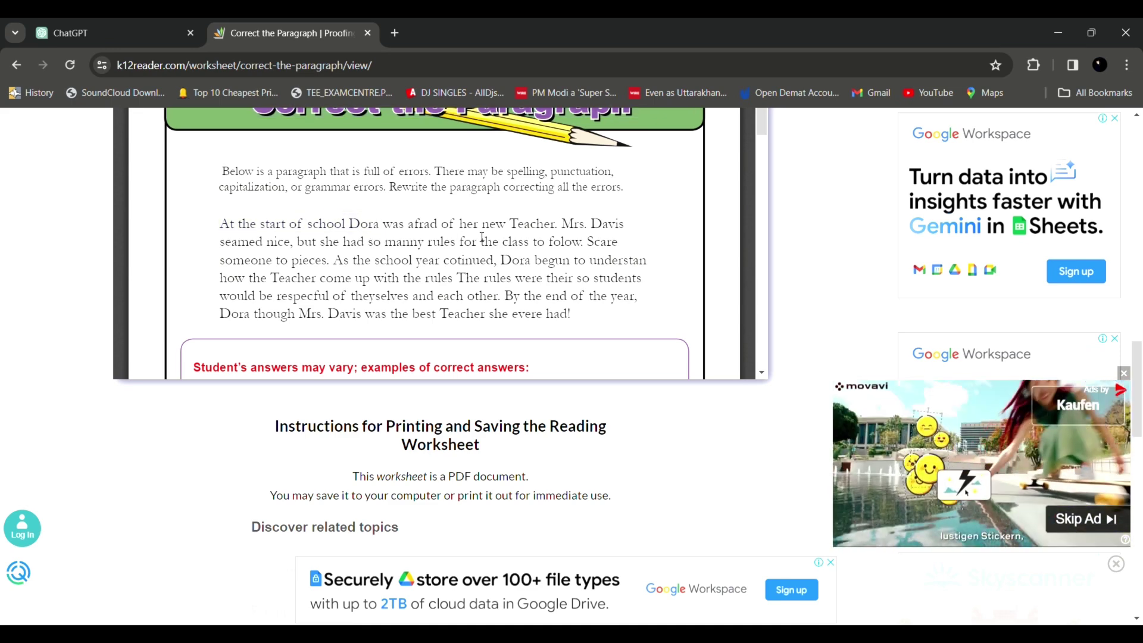
pyautogui.moveTo(494, 225); pyautogui.dragTo(584, 240)
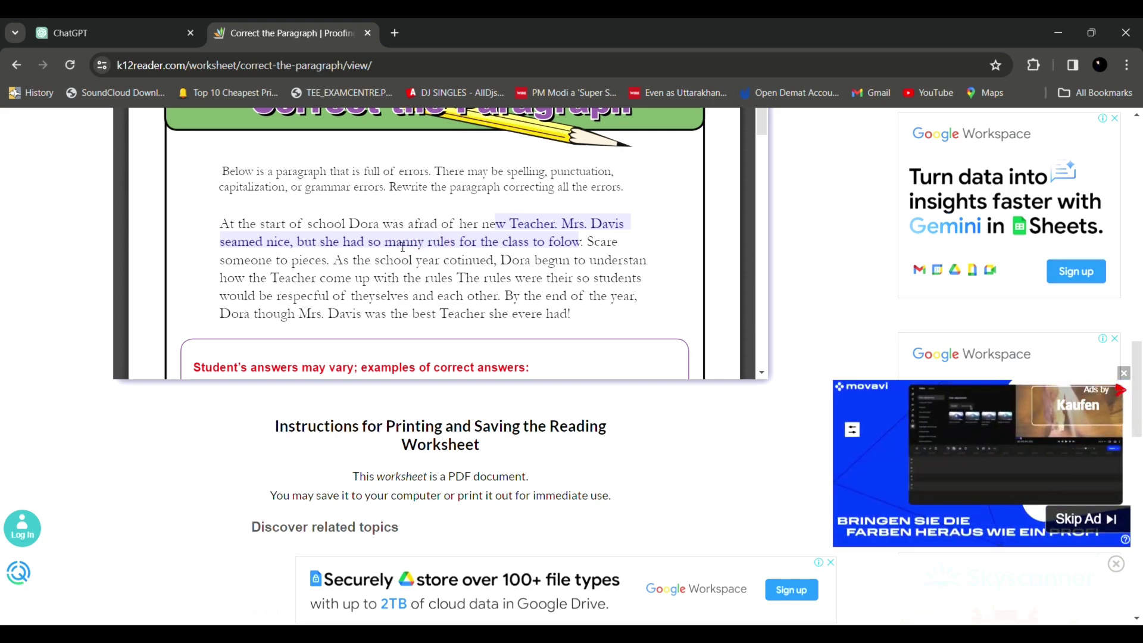
pyautogui.click(226, 225)
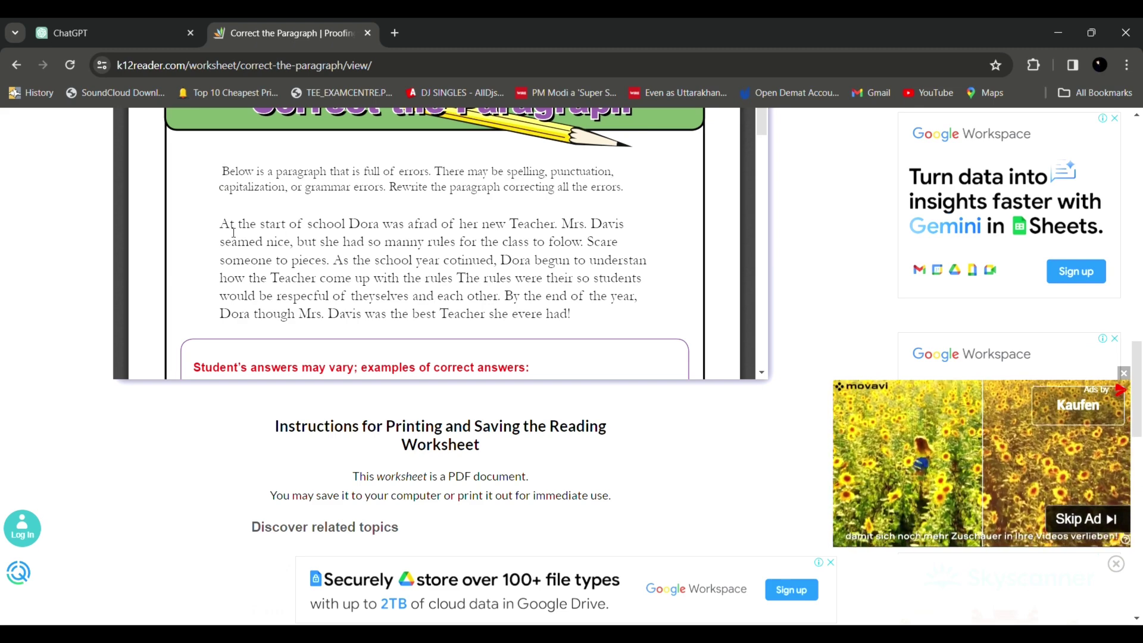
pyautogui.moveTo(220, 225); pyautogui.dragTo(649, 280)
pyautogui.click(590, 322)
pyautogui.tripleClick(580, 320)
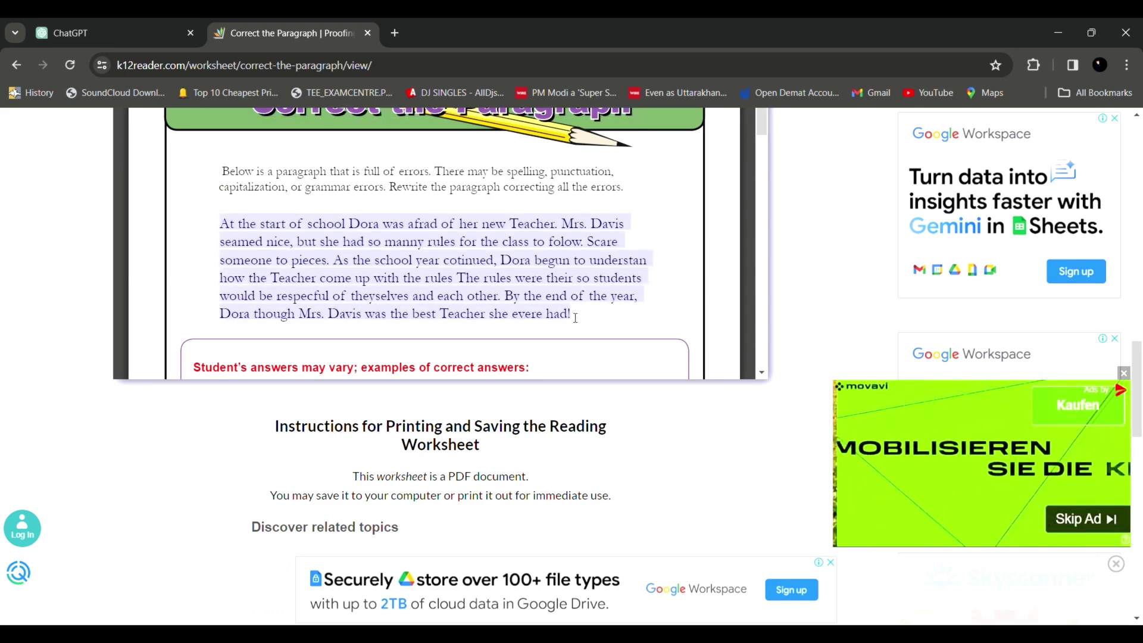
# - Paste the Dora paragraph into ChatGPT with a spelling-and-grammar correction request and send it
pyautogui.click(113, 24)
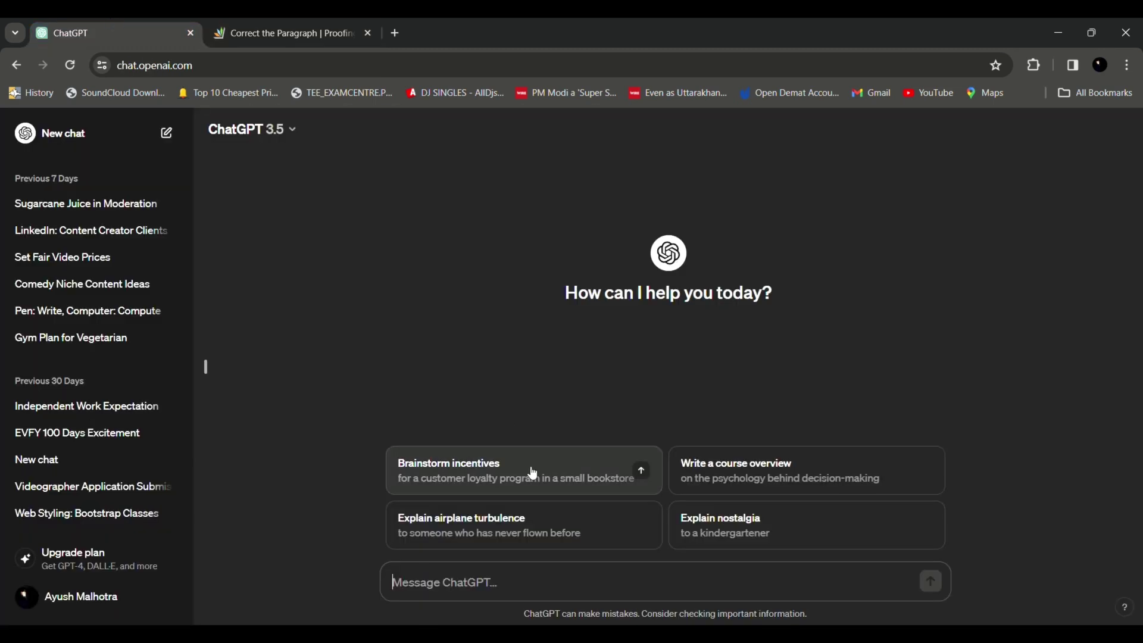
pyautogui.write('At the start of  school Dora was afrad of  her new Teacher. Mrs. Davis seamed nice, but she had so manny rules for the class to folow. Scare someone to pieces. As the school year cotinued, Dora begun to understan how the Teacher come up with the rules The rules were their so students would be respecful of  theyselves and each other. By the end of  the year, Dora though Mrs. Davis was the best Teacher she evere had!')
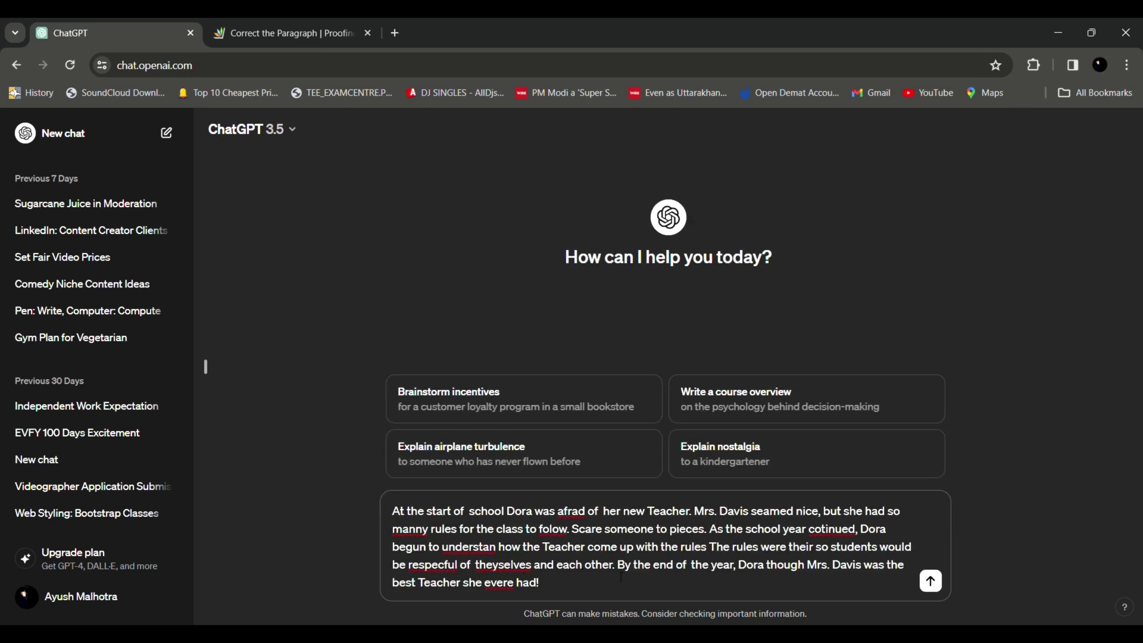
pyautogui.hotkey('shift', 'Return')
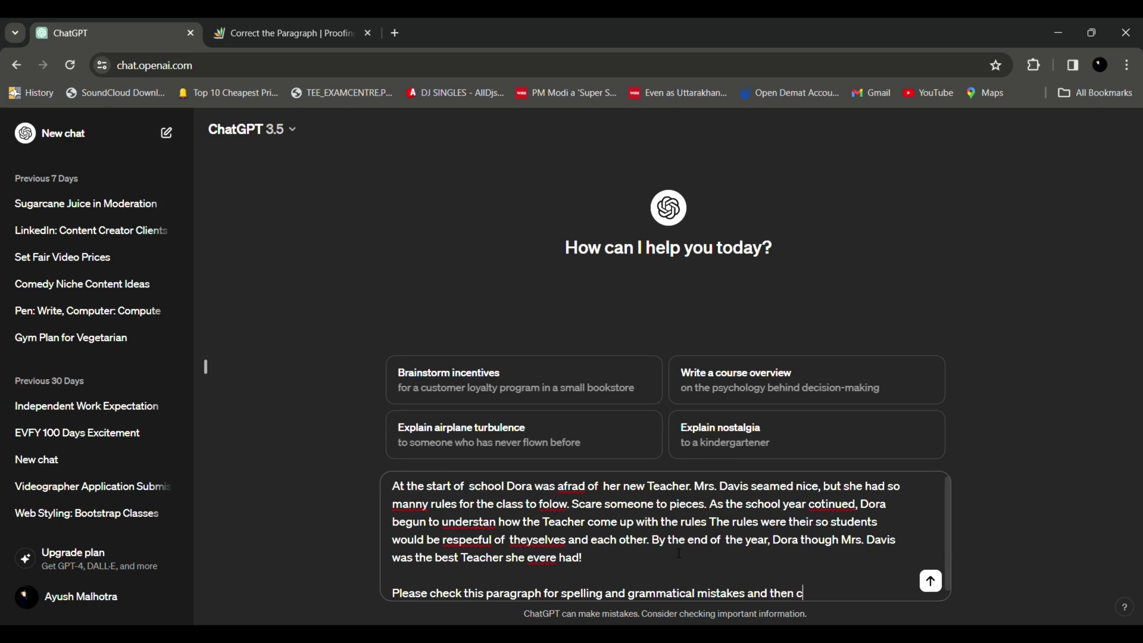
pyautogui.press('Return')
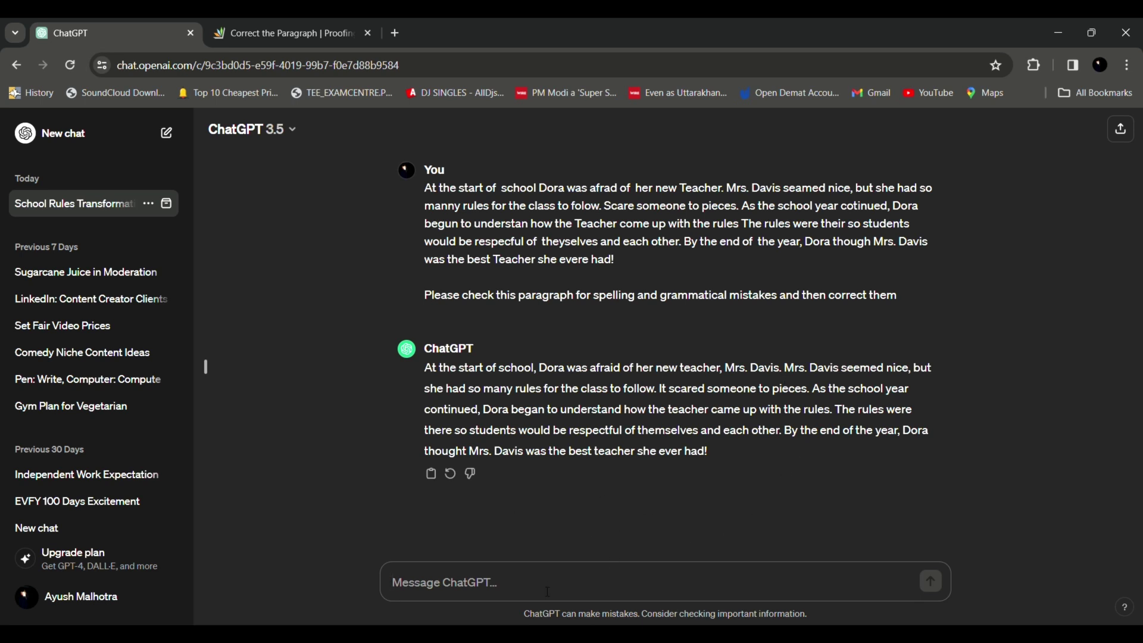
# - Send 'higlight the mistakes that you have corrected' and select a bolded fix in the reply
pyautogui.write('hig')
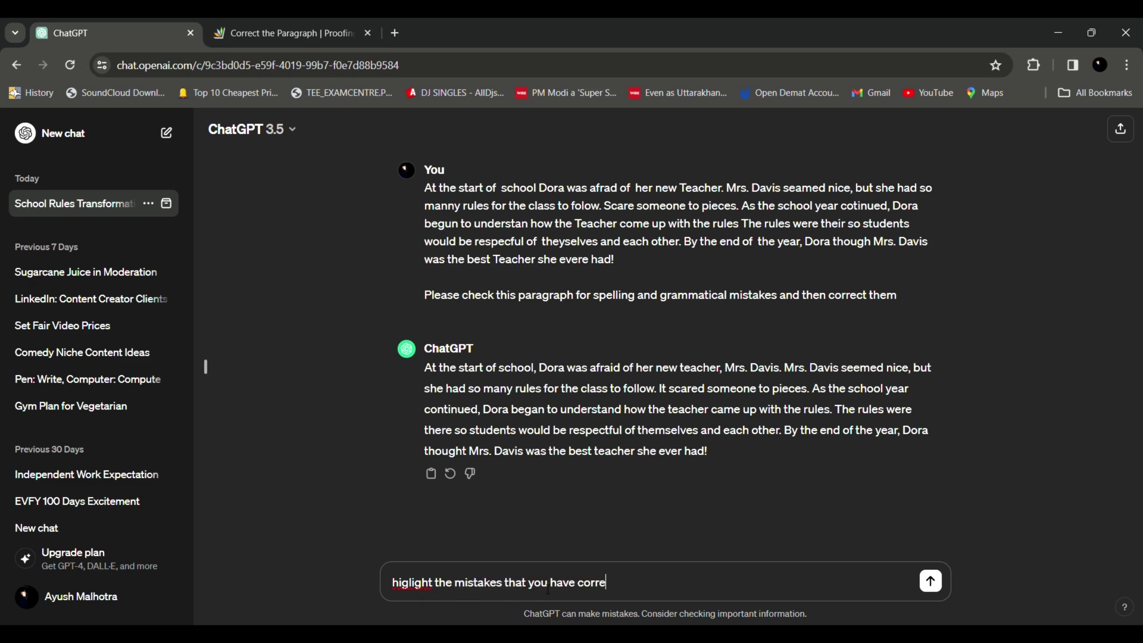
pyautogui.press('Return')
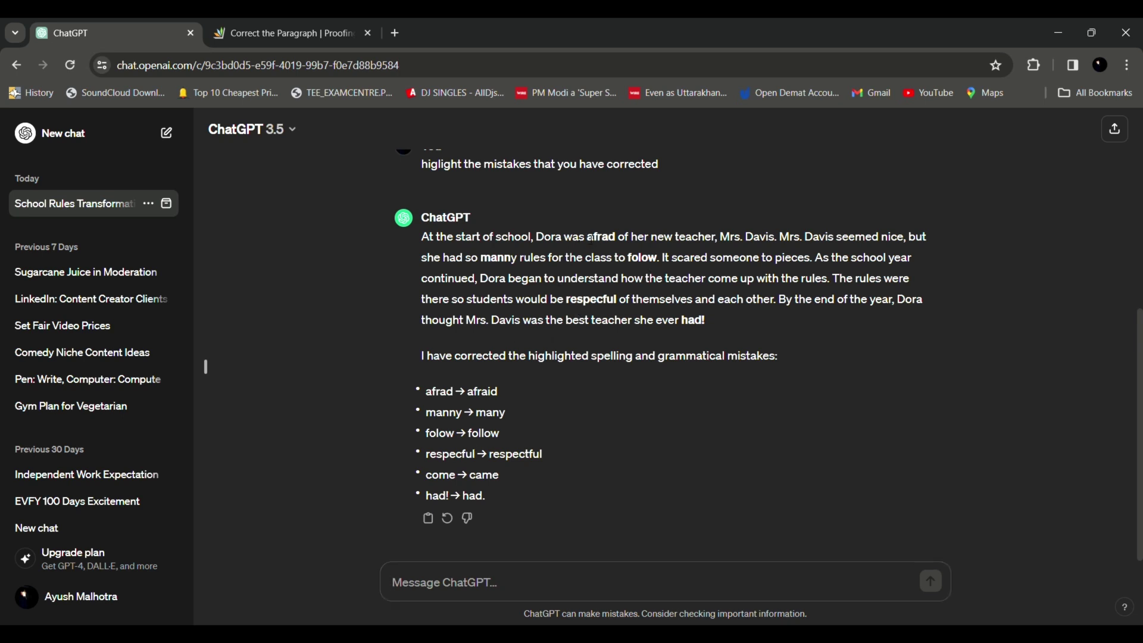
pyautogui.moveTo(597, 237); pyautogui.dragTo(662, 258)
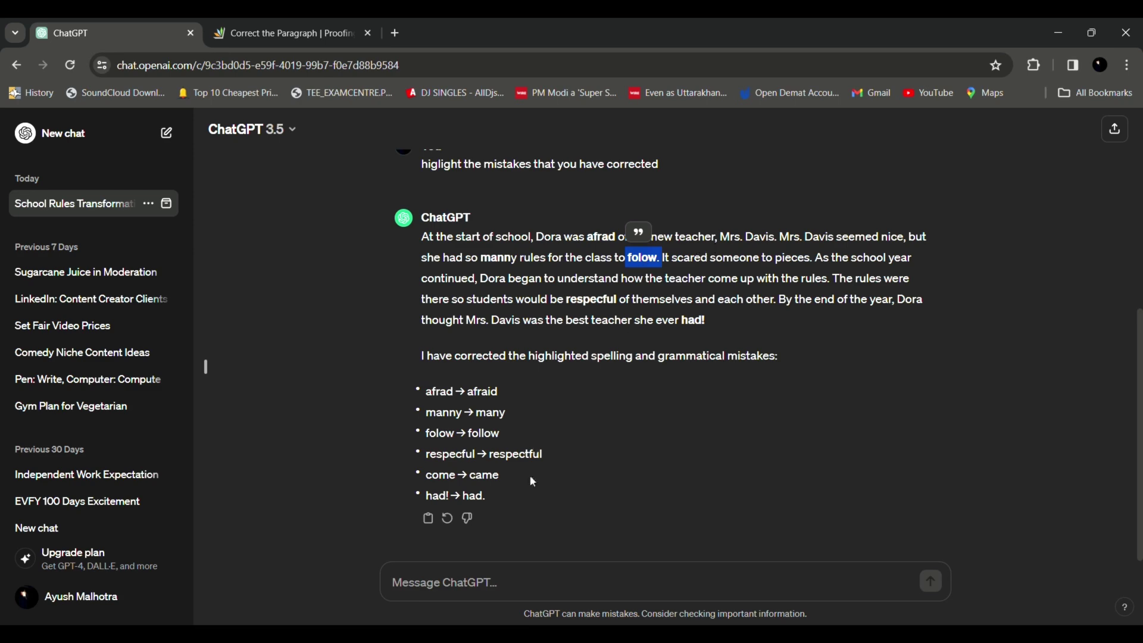
pyautogui.scroll(6, 439, 365)
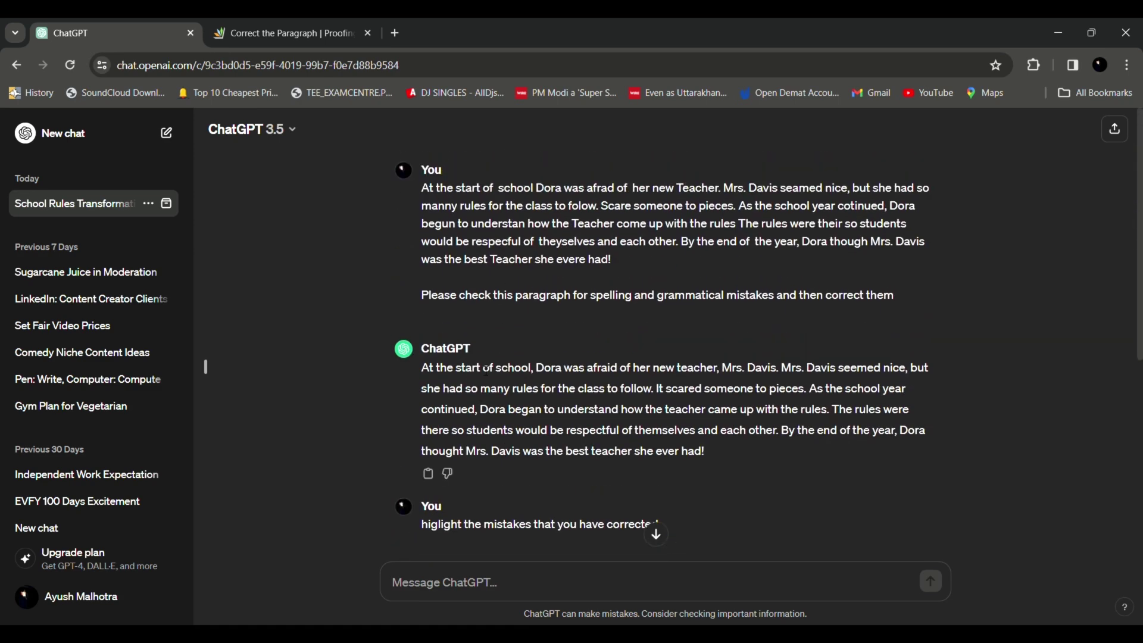
pyautogui.moveTo(431, 372); pyautogui.dragTo(790, 375)
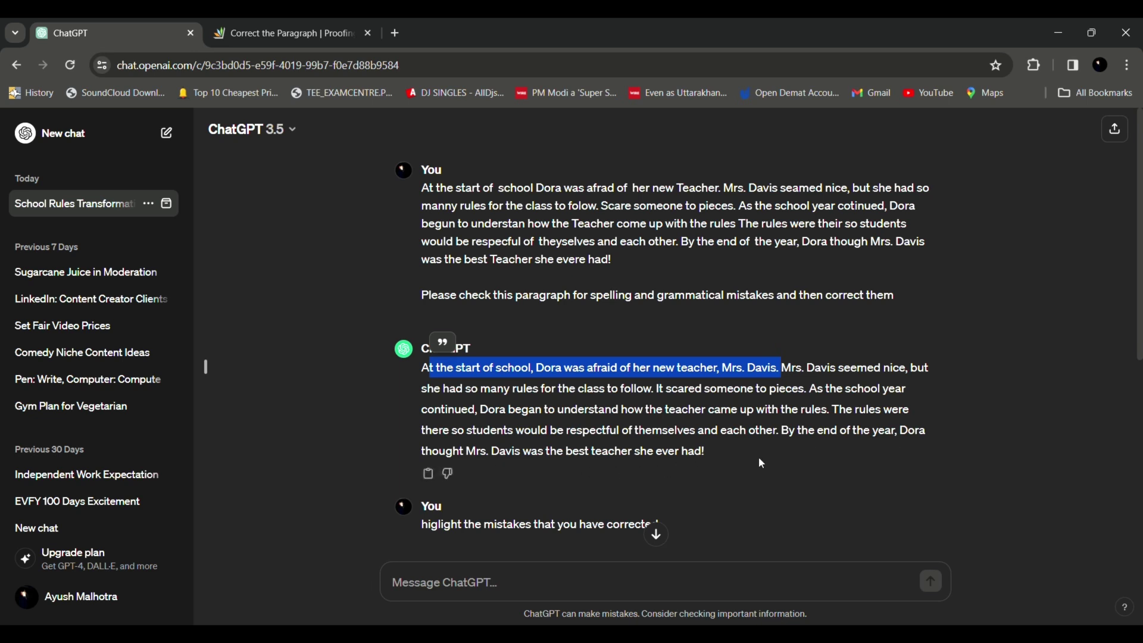
pyautogui.moveTo(738, 457)
pyautogui.mouseDown()
pyautogui.moveTo(511, 452)
pyautogui.moveTo(394, 384)
pyautogui.mouseUp()
pyautogui.click(347, 380)
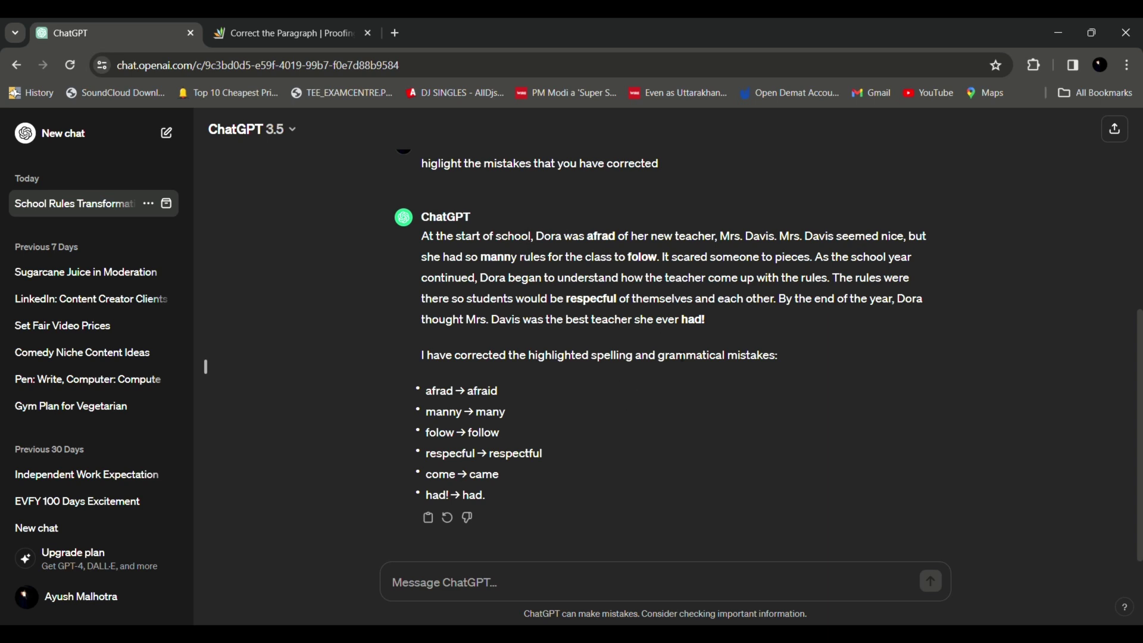
pyautogui.moveTo(711, 323); pyautogui.dragTo(422, 238)
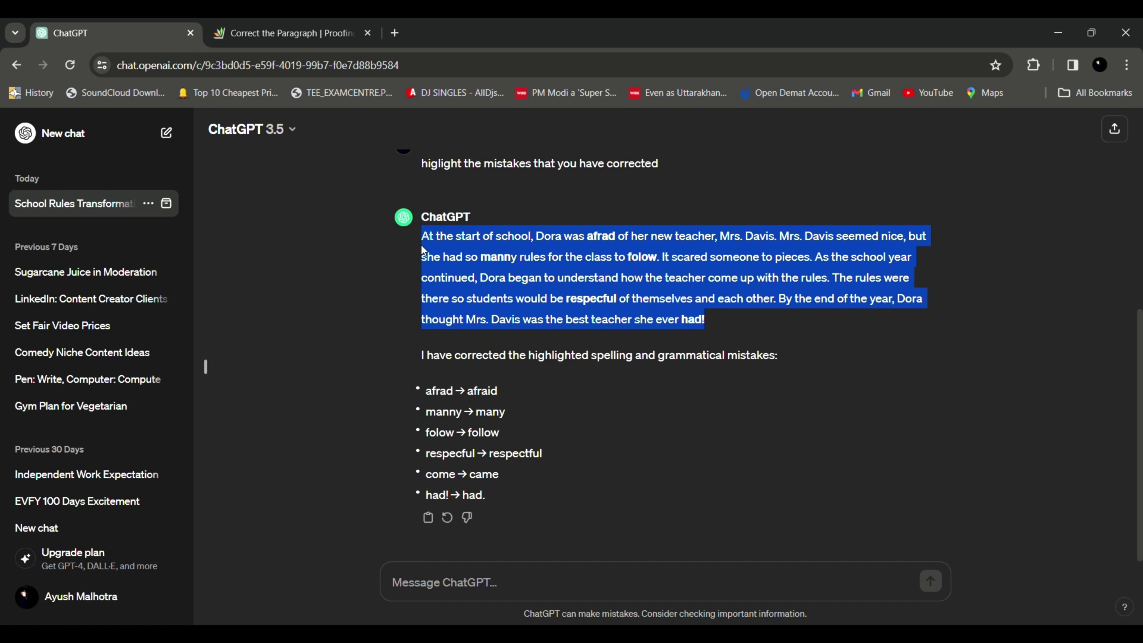
pyautogui.click(888, 437)
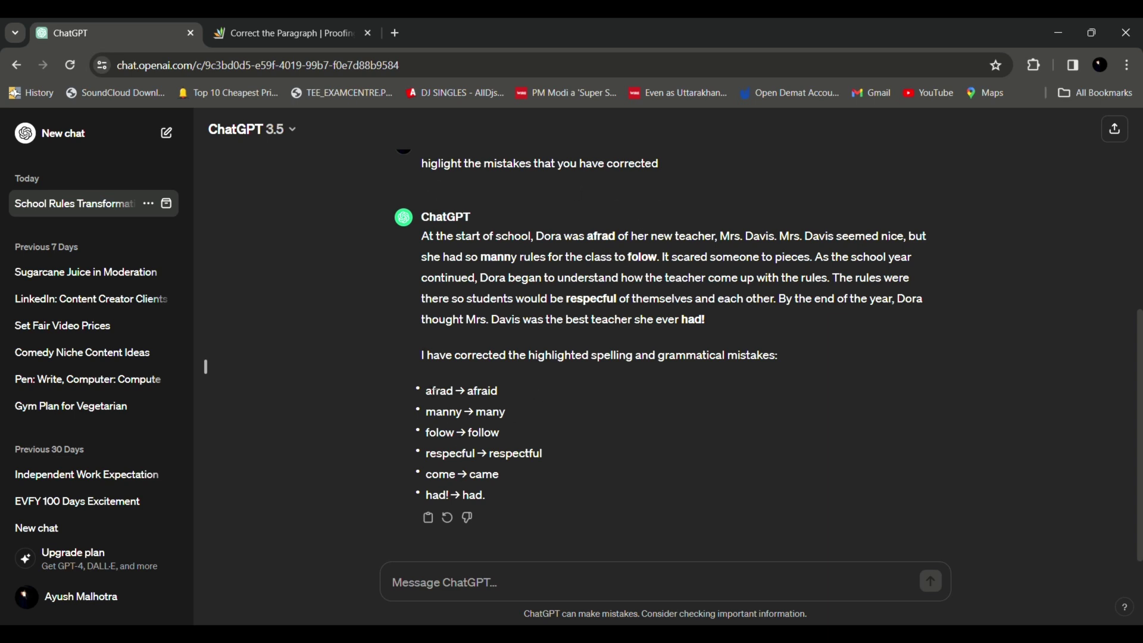
pyautogui.moveTo(427, 394); pyautogui.dragTo(499, 398)
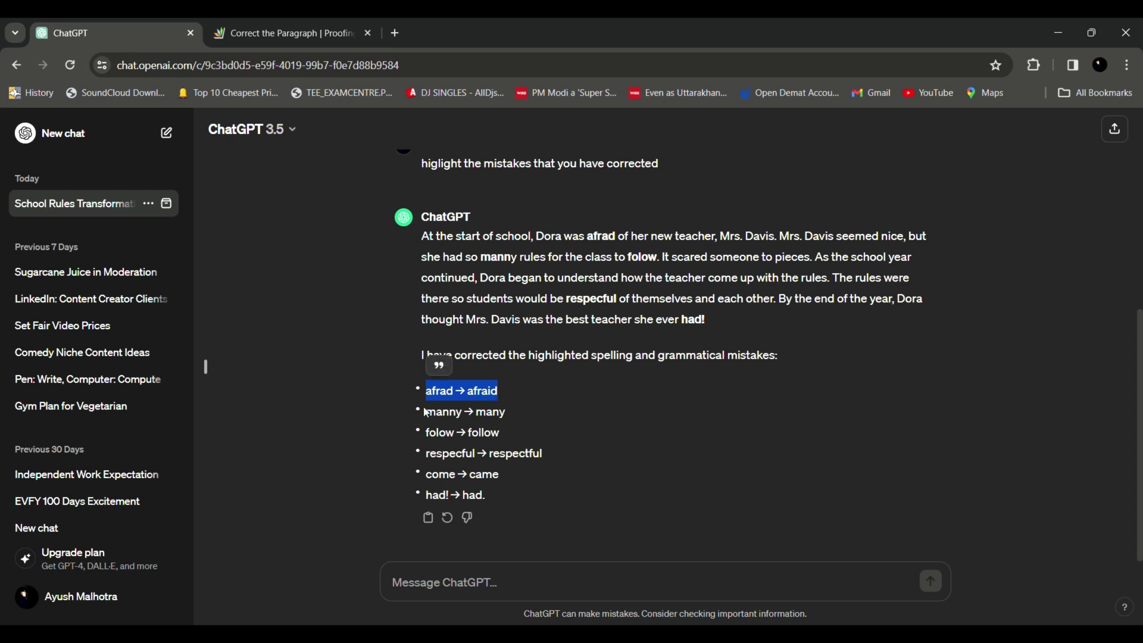
pyautogui.moveTo(428, 454); pyautogui.dragTo(555, 455)
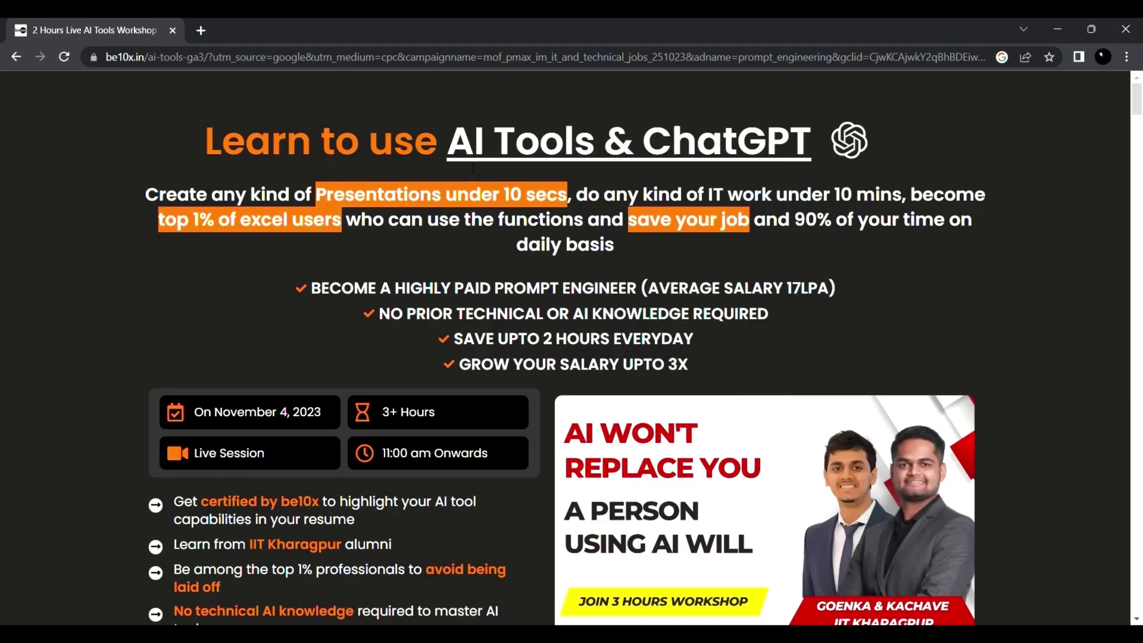
pyautogui.scroll(-3, 489, 176)
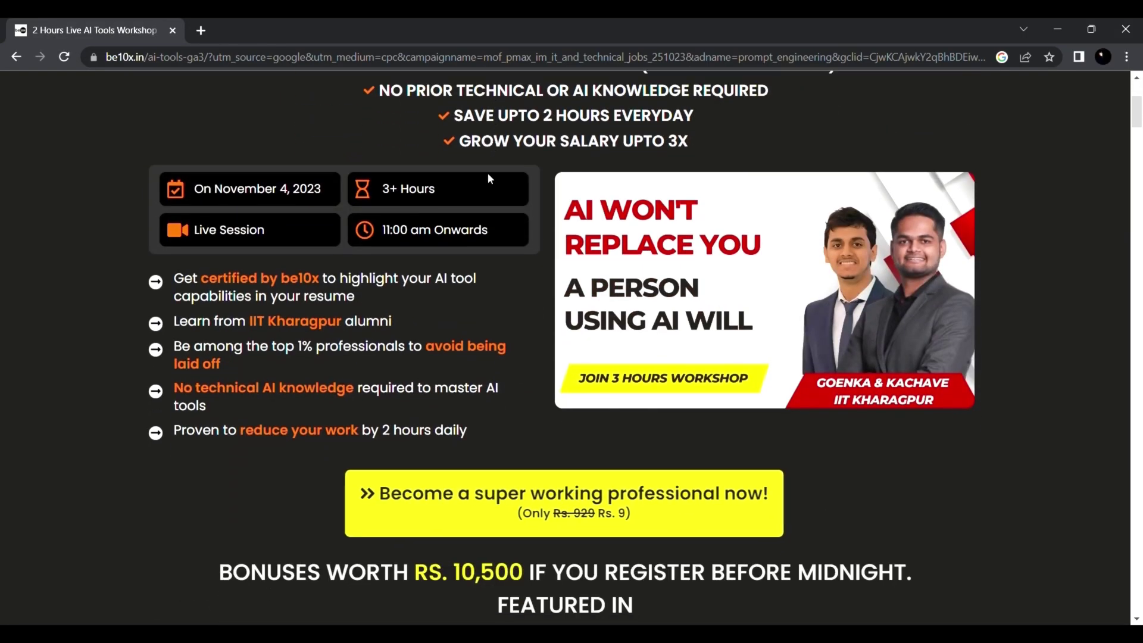
pyautogui.scroll(-6, 488, 179)
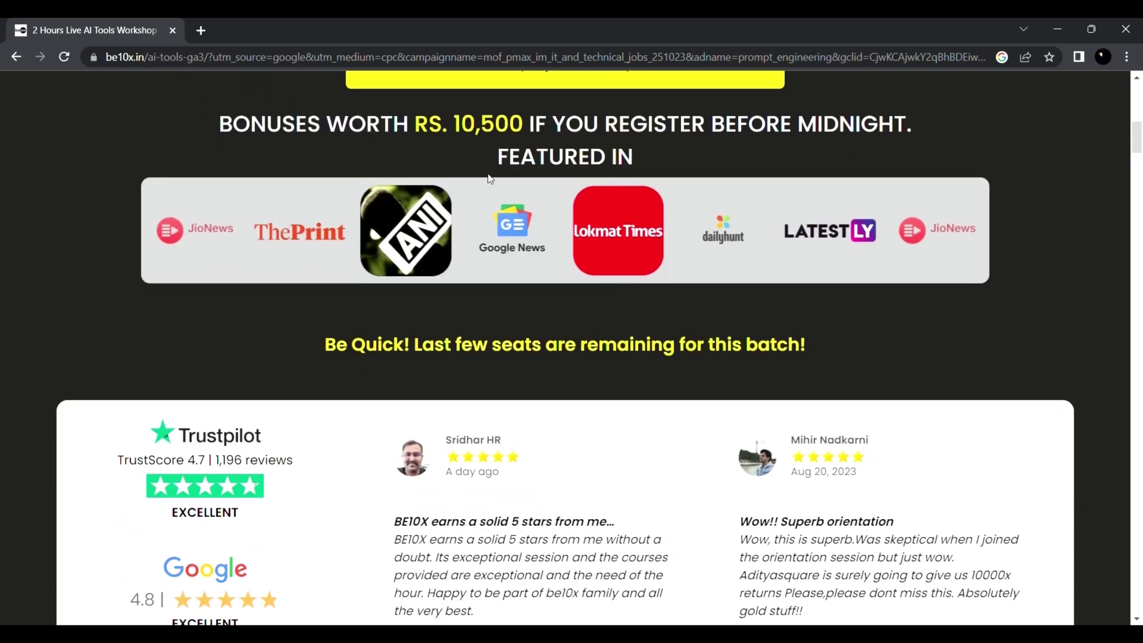
pyautogui.scroll(-7, 489, 178)
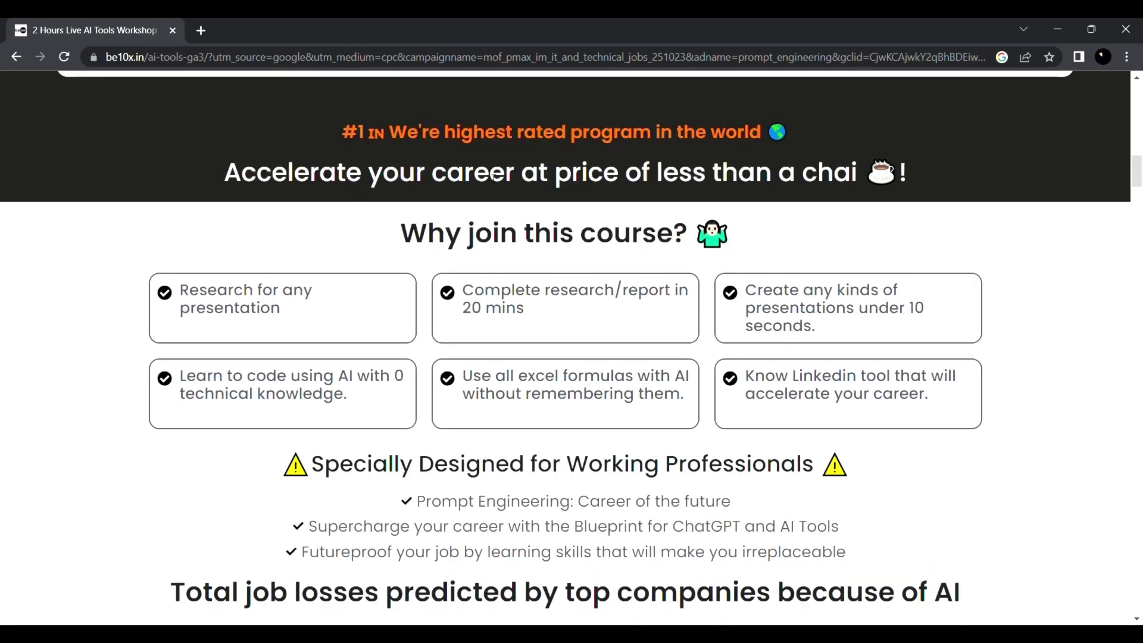
pyautogui.scroll(-5, 494, 177)
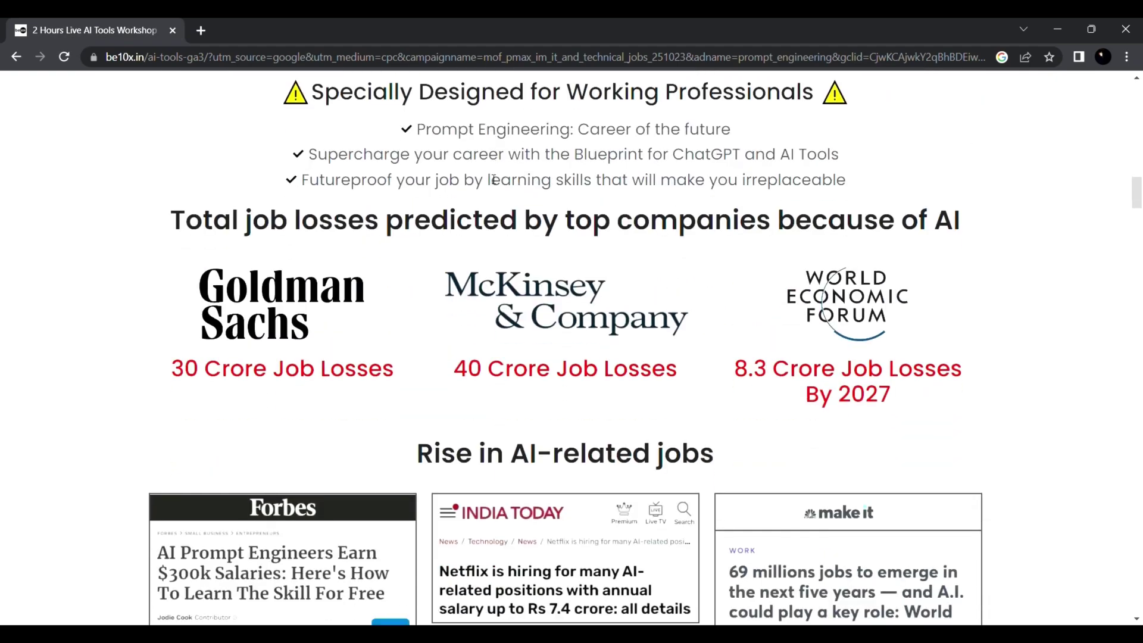
pyautogui.scroll(-1, 495, 180)
pyautogui.scroll(8, 494, 180)
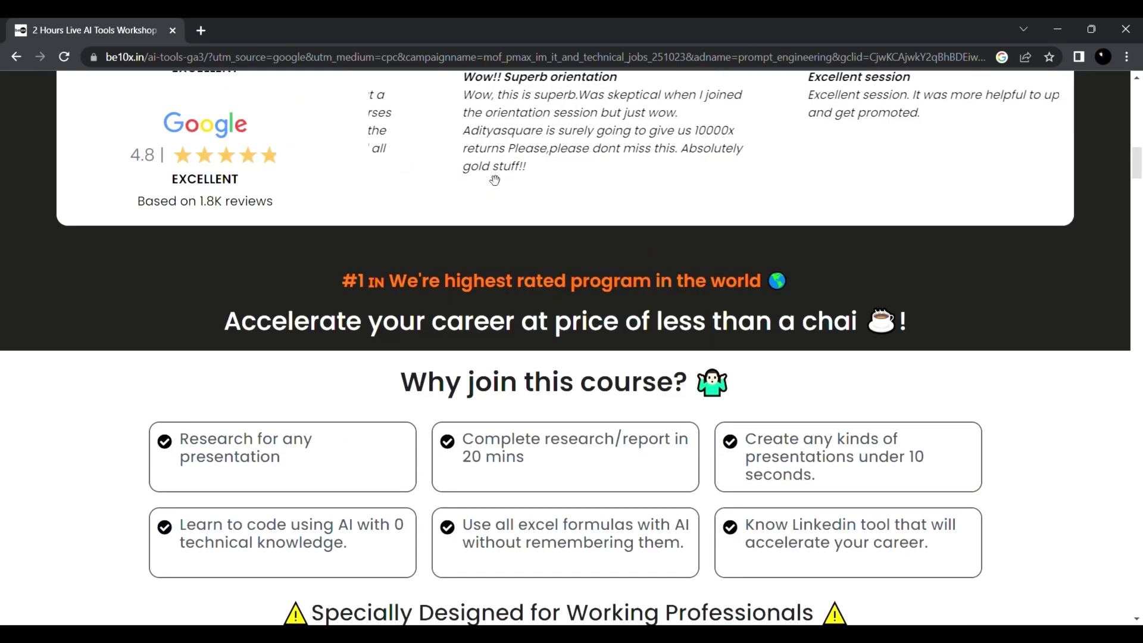
pyautogui.scroll(15, 495, 180)
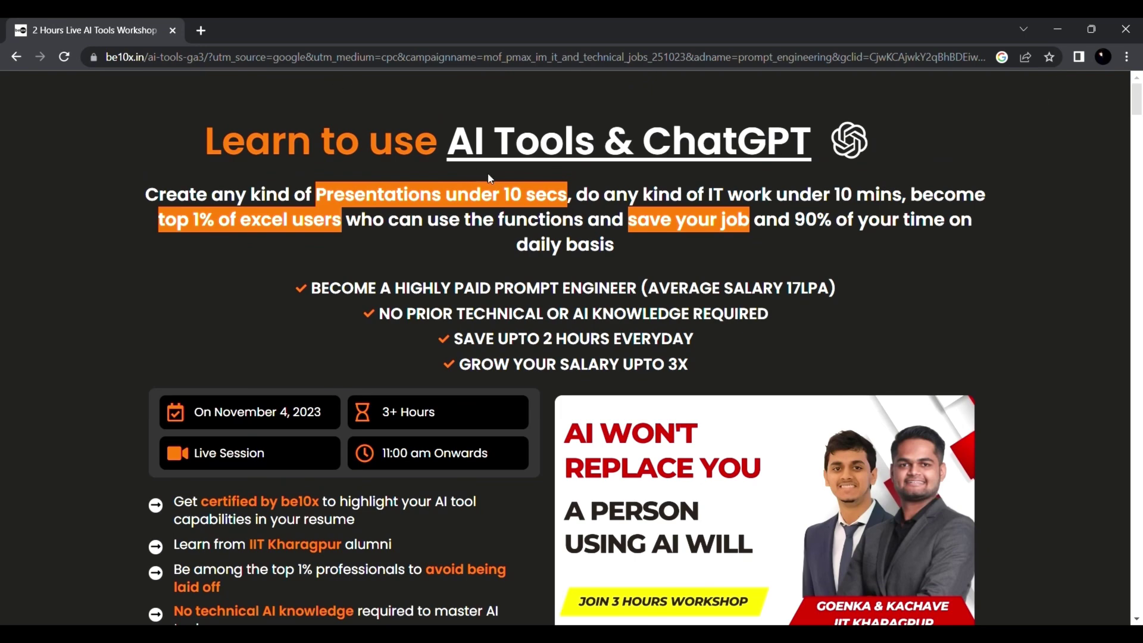
pyautogui.scroll(-3, 489, 179)
pyautogui.scroll(-6, 493, 179)
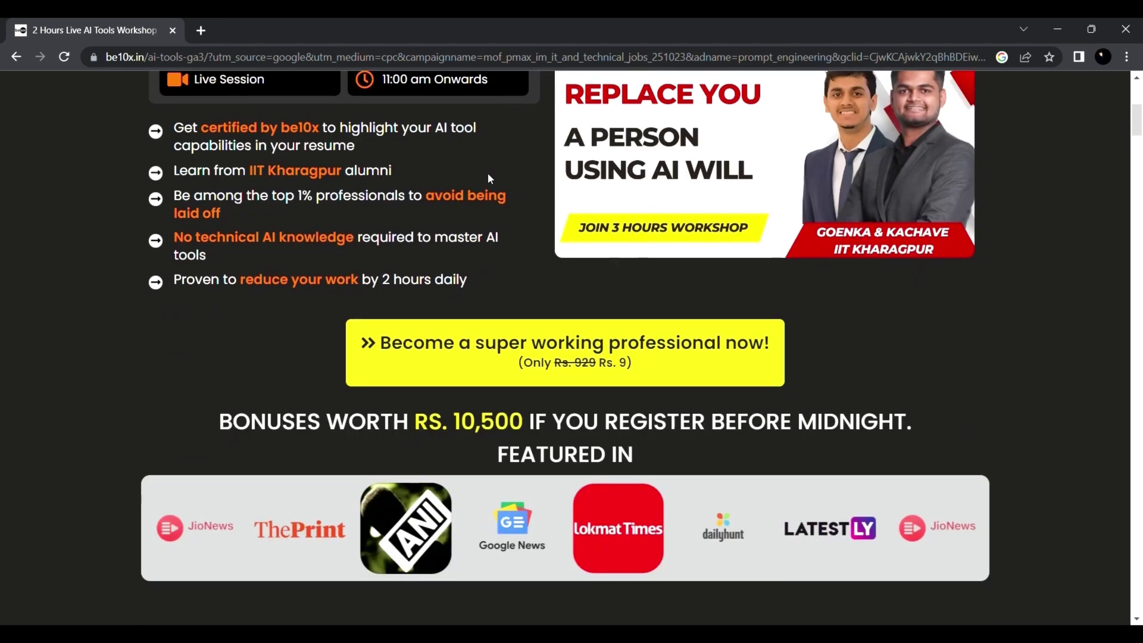
pyautogui.scroll(-8, 493, 179)
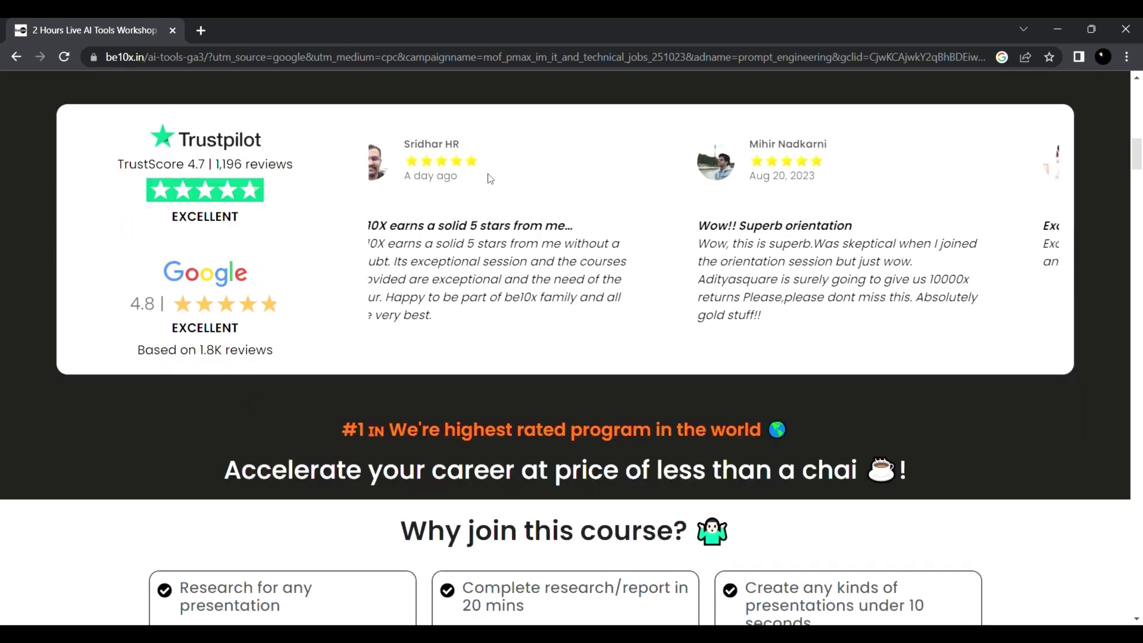
pyautogui.scroll(-5, 493, 177)
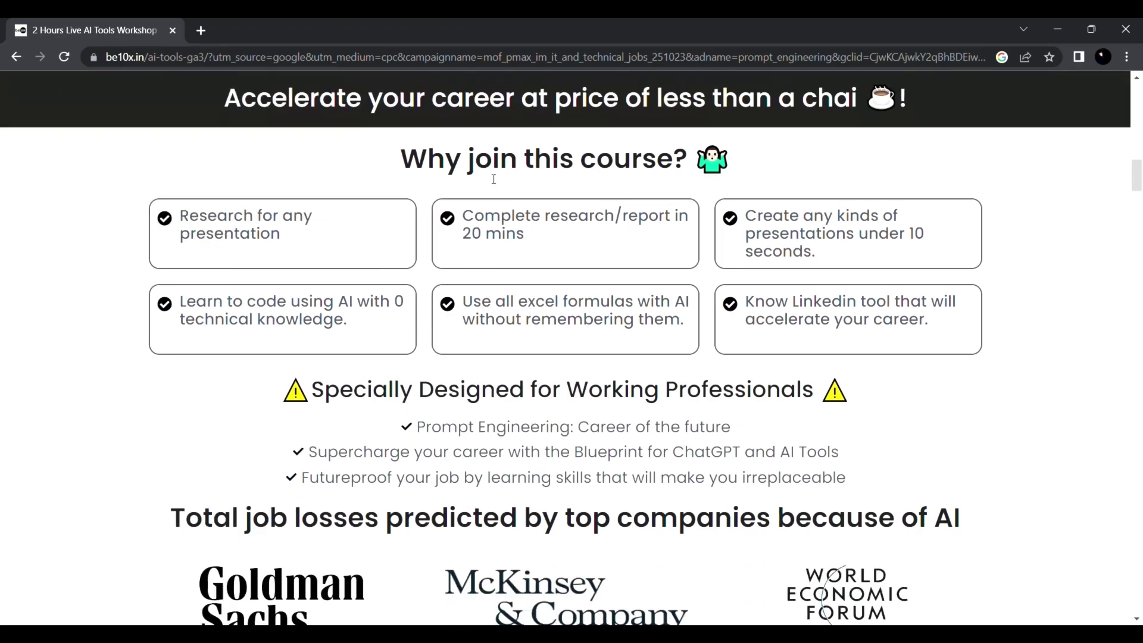
pyautogui.scroll(-2, 493, 180)
pyautogui.scroll(15, 494, 179)
pyautogui.scroll(10, 493, 179)
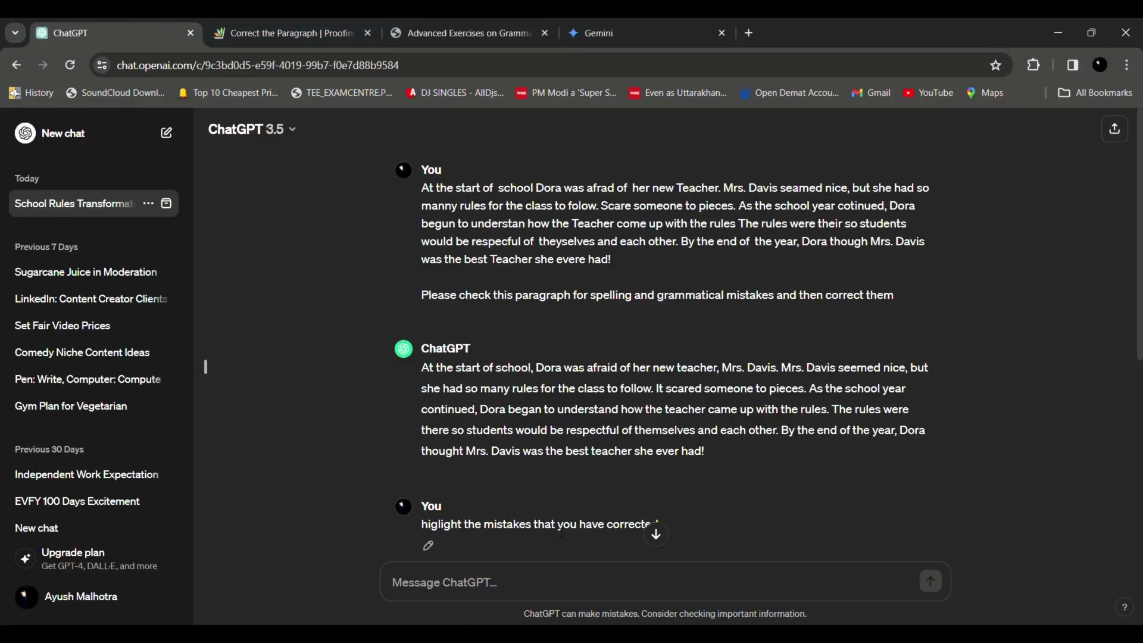
# - Paste the greenhouse-effect paragraph and type a request to correct its grammar and spelling mistakes
pyautogui.click(586, 600)
pyautogui.hotkey('ctrl', 'v')
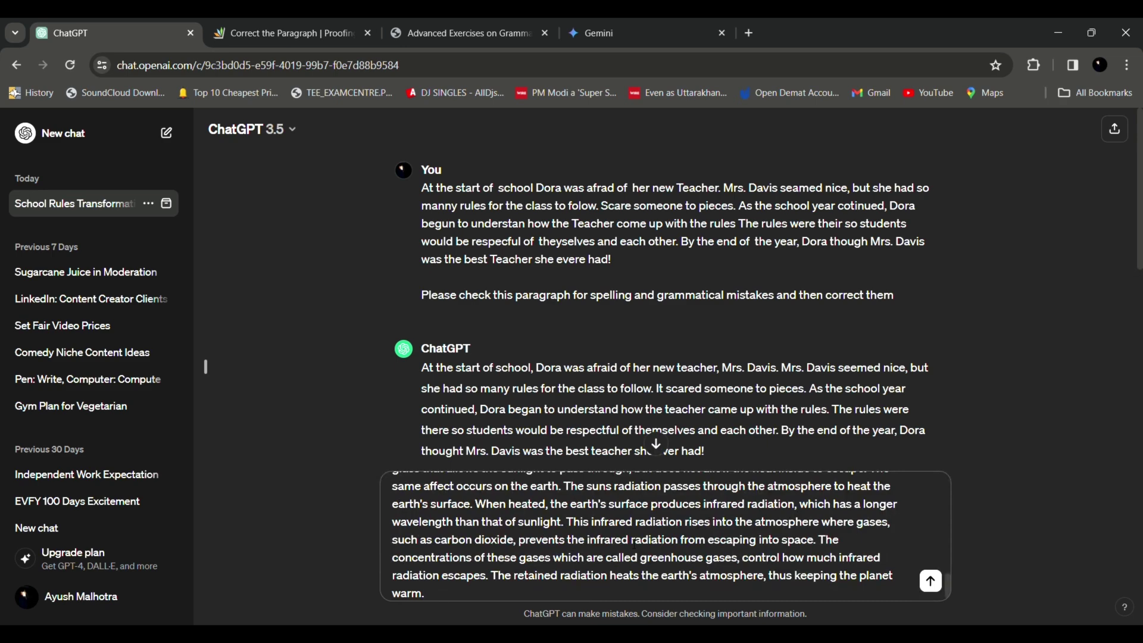
pyautogui.hotkey('shift', 'Return')
pyautogui.hotkey('shift', 'Return')
pyautogui.write('please core')
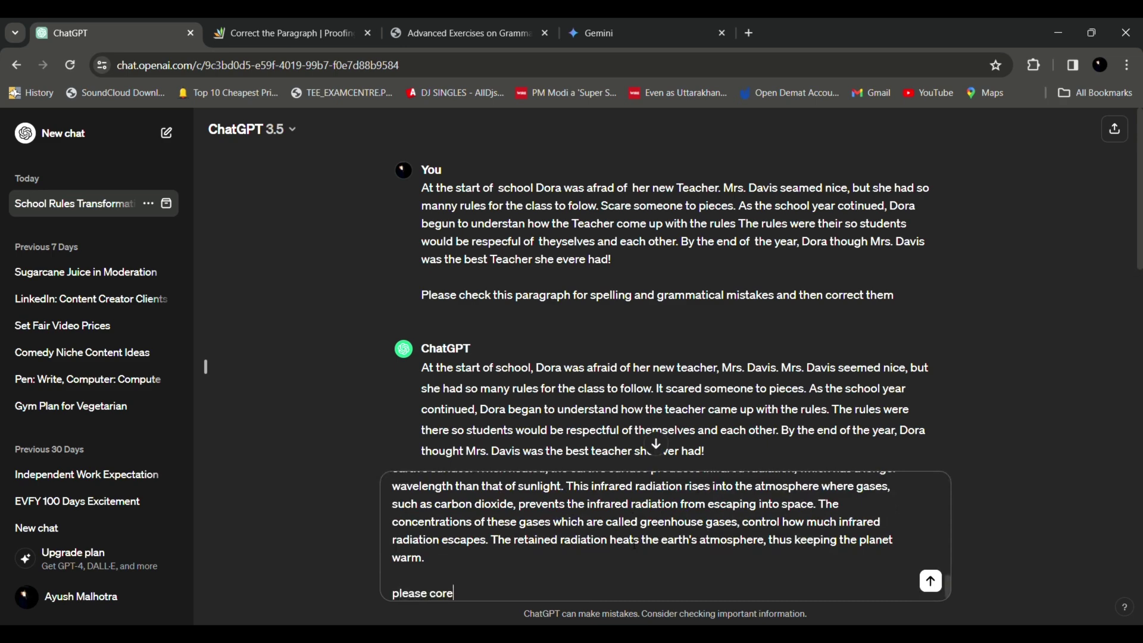
pyautogui.press('BackSpace')
pyautogui.write('rrect the paragraph while checking for ')
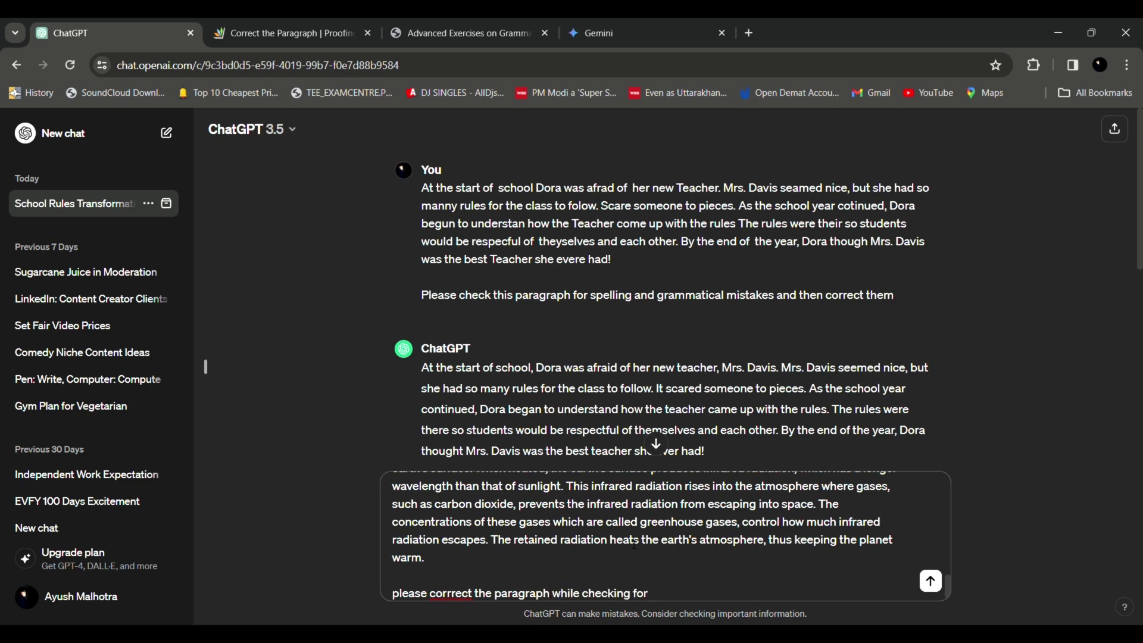
pyautogui.write('grammar and spelling mis')
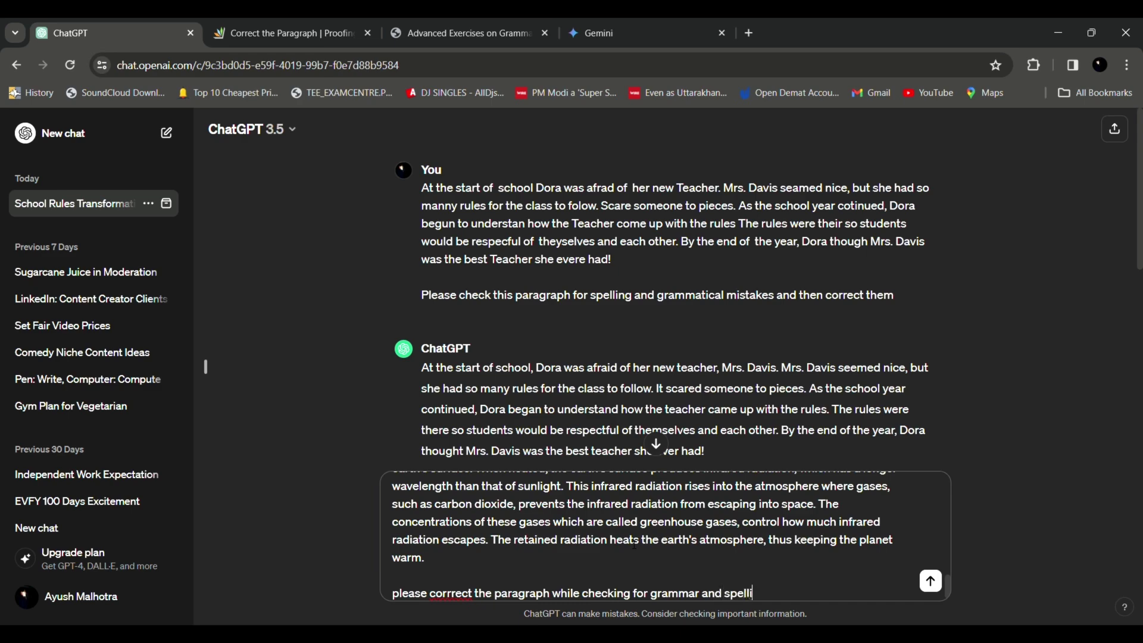
pyautogui.write('takes')
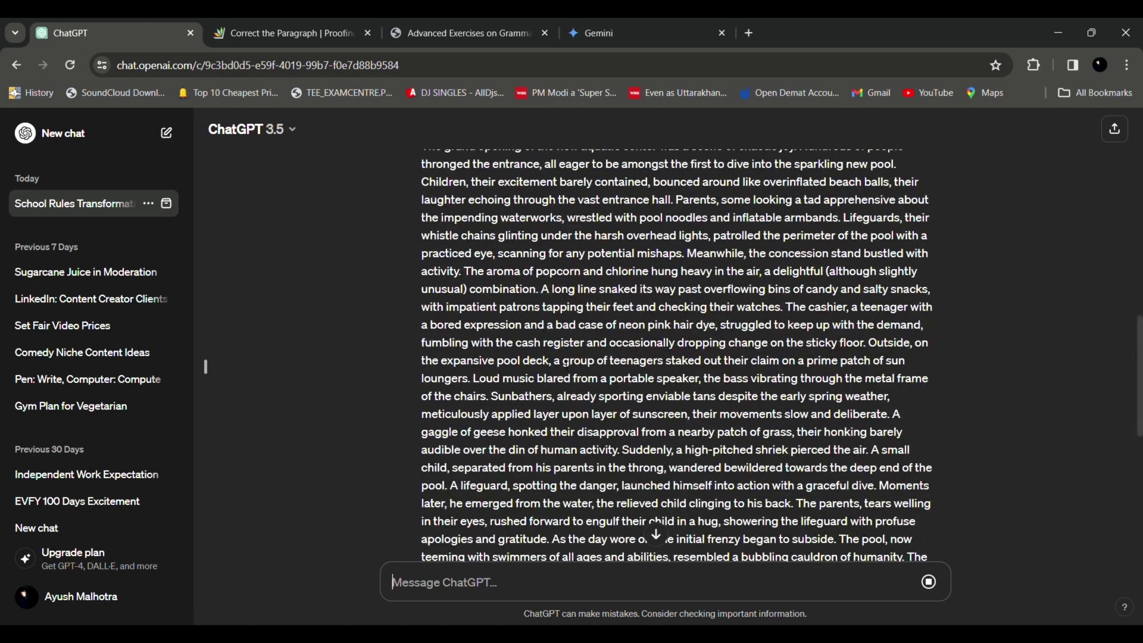
# - Follow the corrected pool grand-opening story as ChatGPT finishes writing it
pyautogui.scroll(3, 564, 362)
pyautogui.scroll(-5, 564, 361)
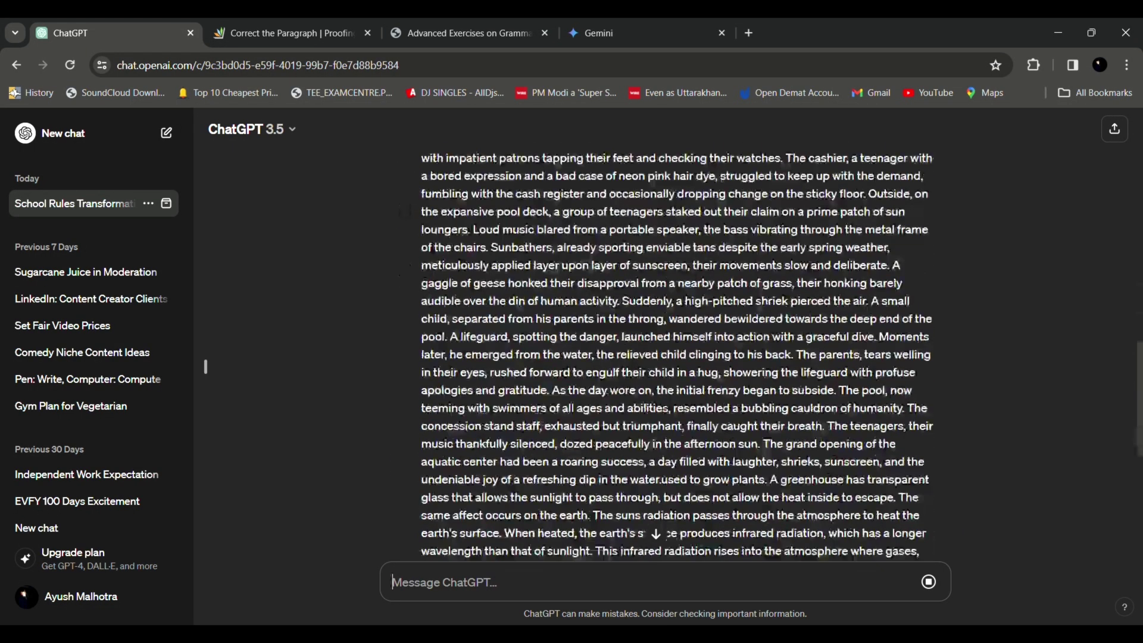
pyautogui.scroll(5, 564, 361)
pyautogui.scroll(-5, 564, 361)
pyautogui.scroll(-5, 527, 300)
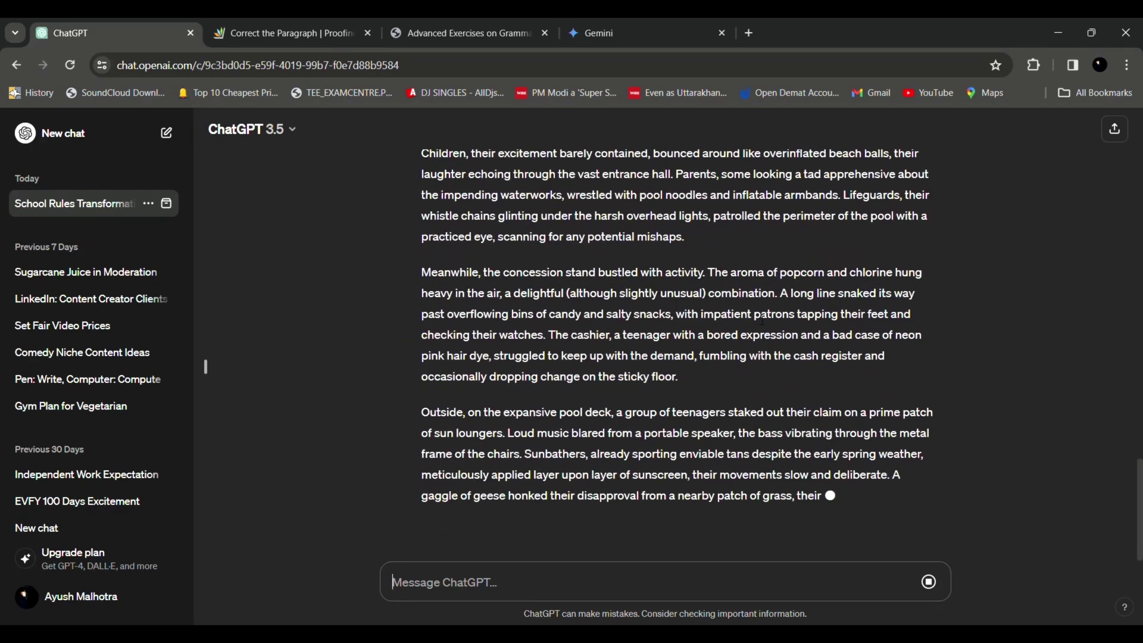
pyautogui.scroll(10, 205, 366)
pyautogui.scroll(-10, 205, 367)
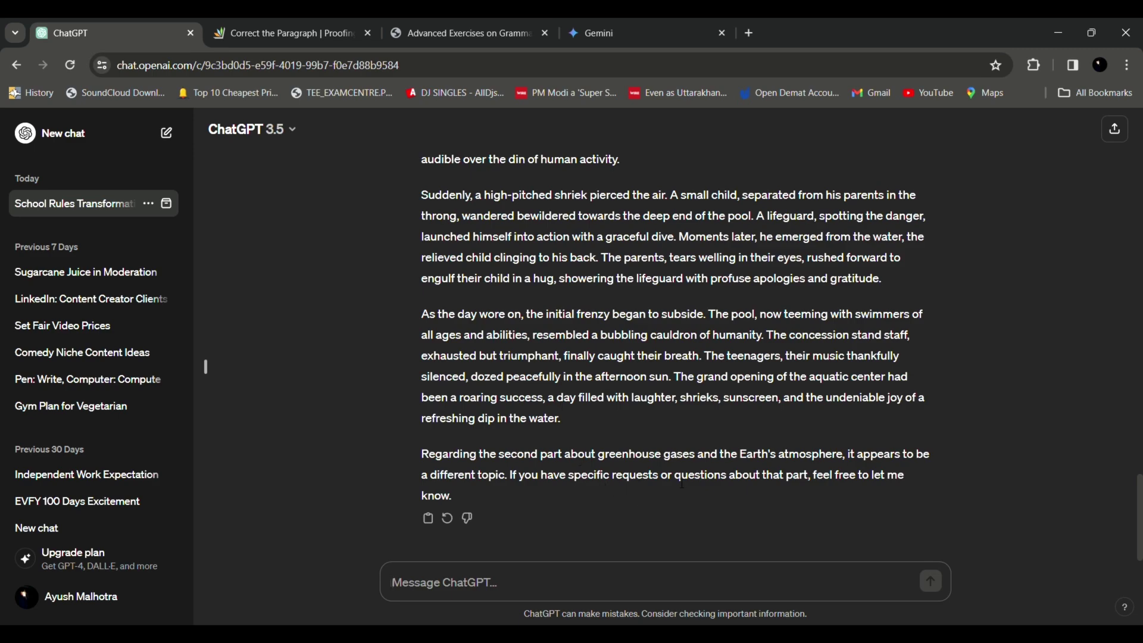
pyautogui.scroll(7, 634, 443)
pyautogui.scroll(-7, 634, 442)
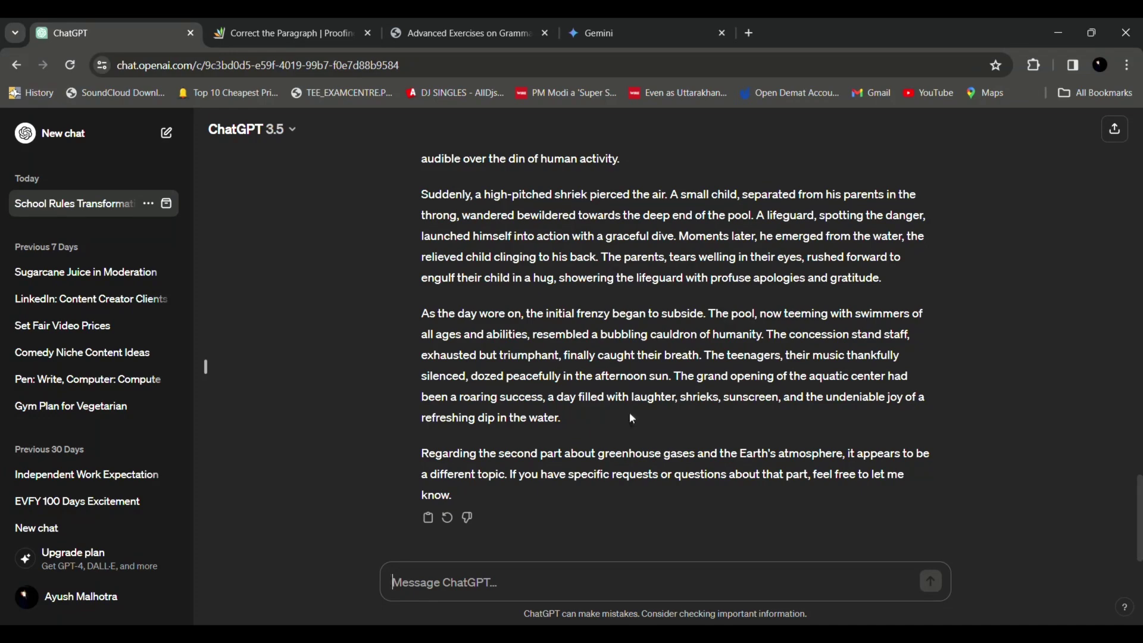
# - Select and deselect the closing note that the greenhouse-gas part is a different topic
pyautogui.moveTo(417, 455); pyautogui.dragTo(443, 456)
pyautogui.click(377, 448)
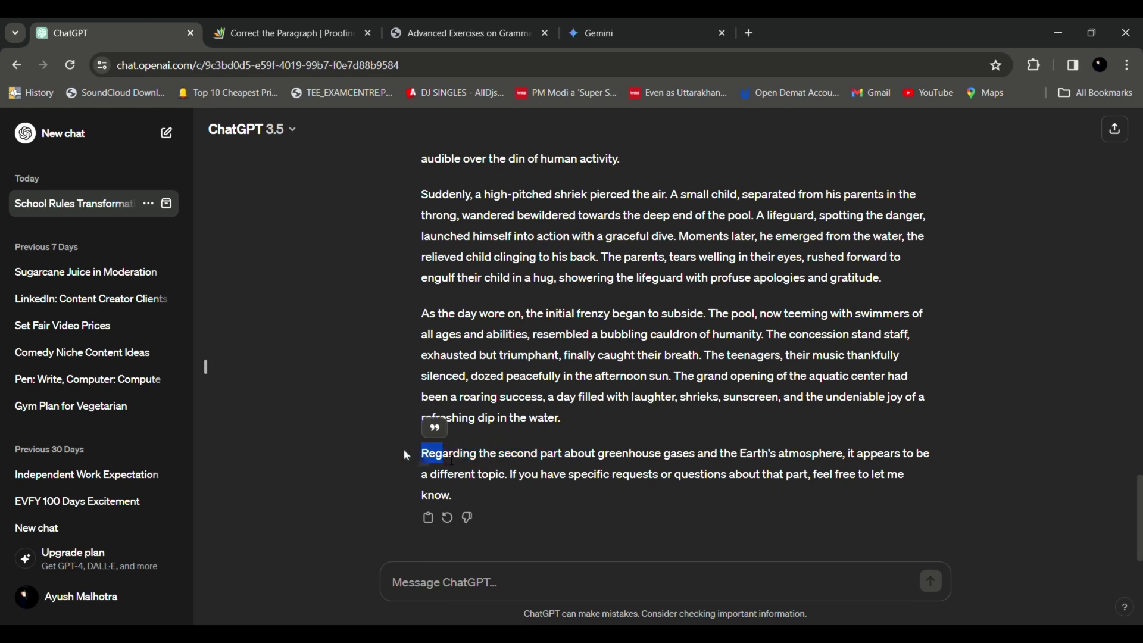
pyautogui.click(421, 456)
pyautogui.moveTo(422, 455); pyautogui.dragTo(892, 502)
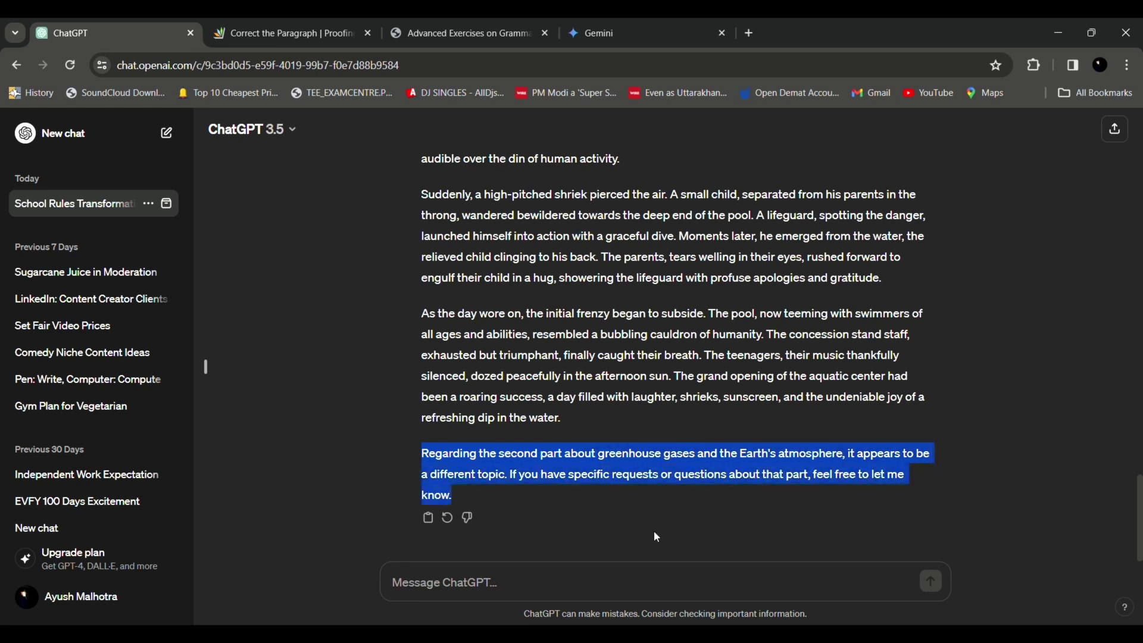
pyautogui.click(634, 481)
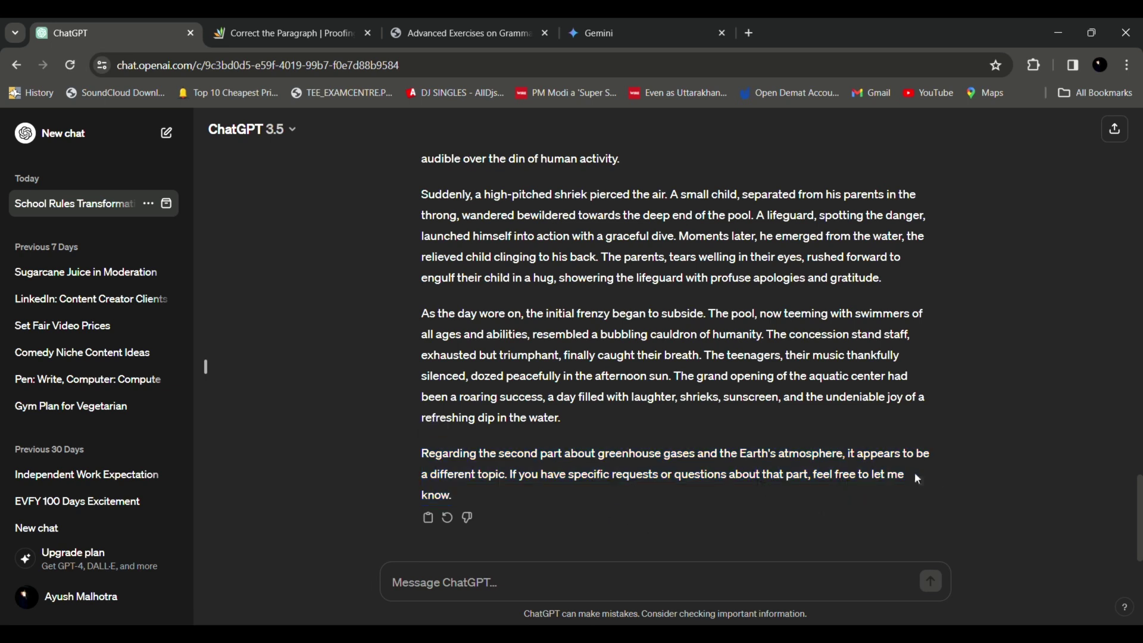
pyautogui.click(581, 592)
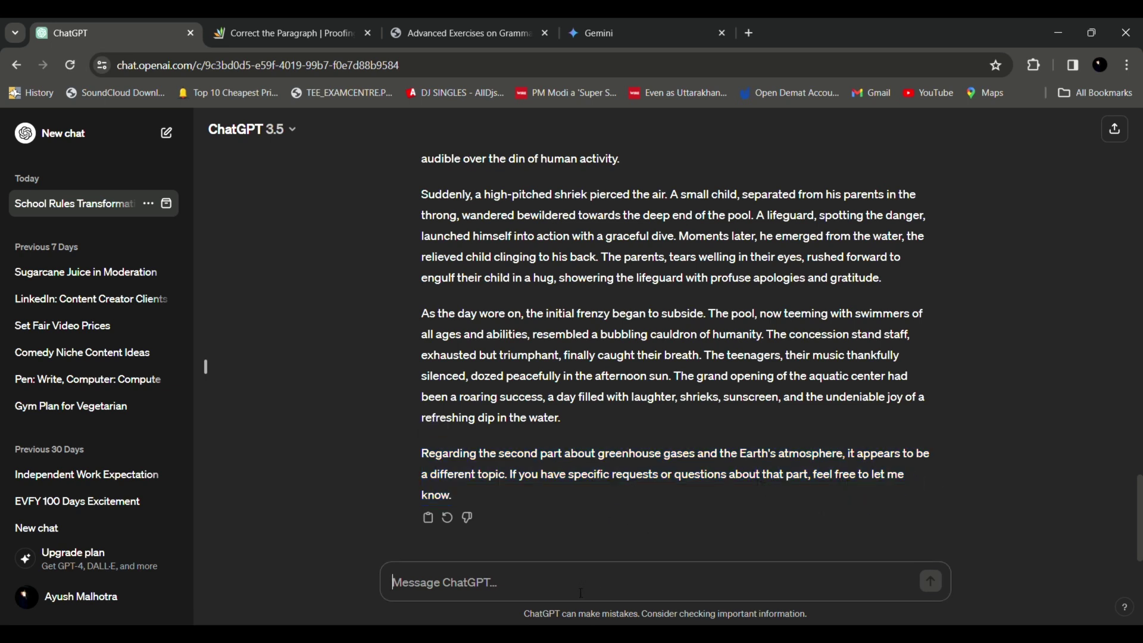
# - Send the follow-up 'highlight the mistakes that you have corrected' and review the reprinted story
pyautogui.write('highlig')
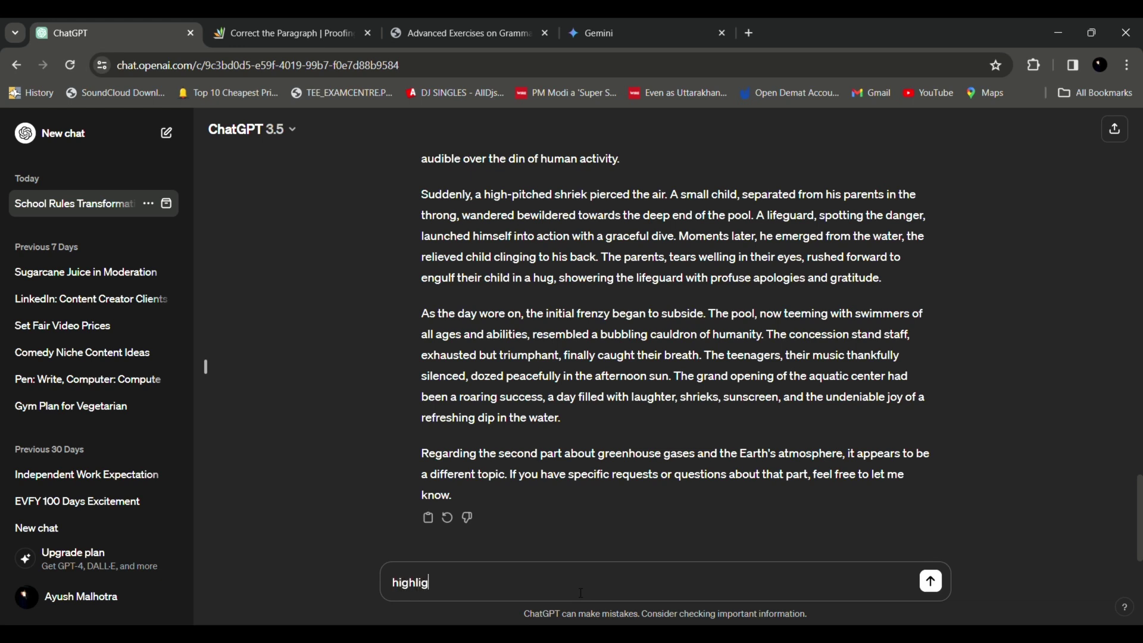
pyautogui.write('ht the mistakes that you h')
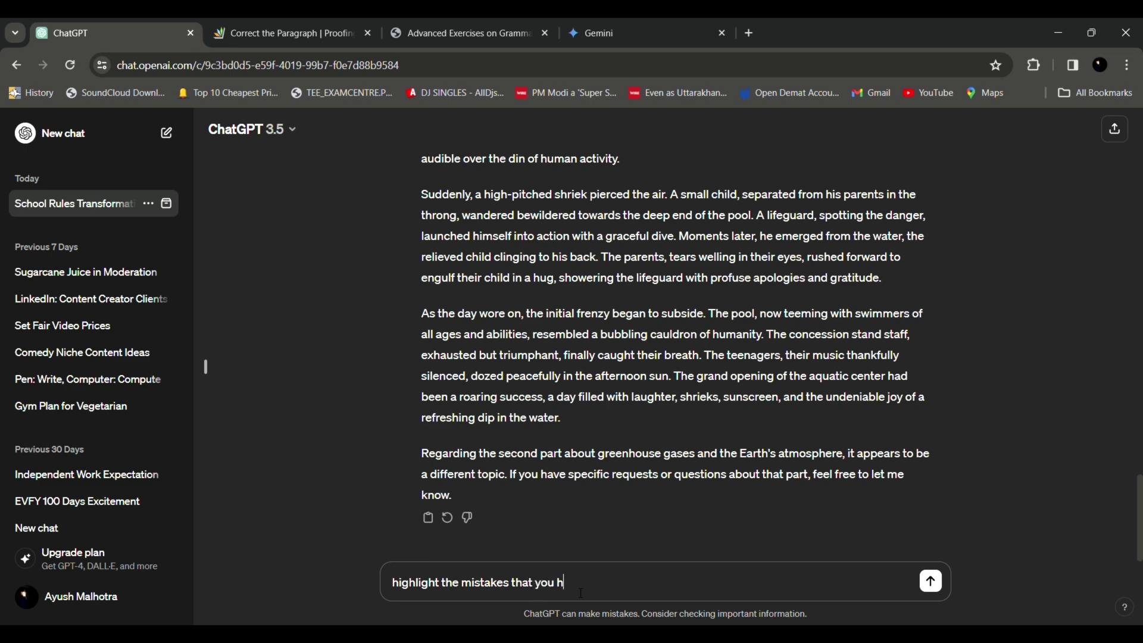
pyautogui.write('ave corrected')
pyautogui.press('Return')
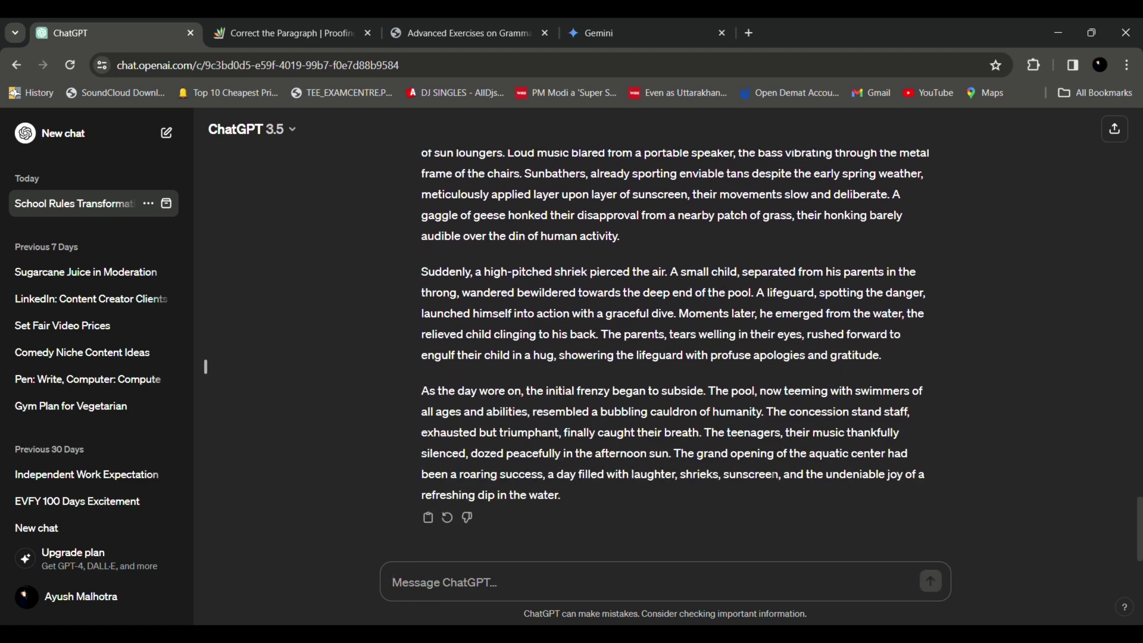
pyautogui.scroll(10, 811, 491)
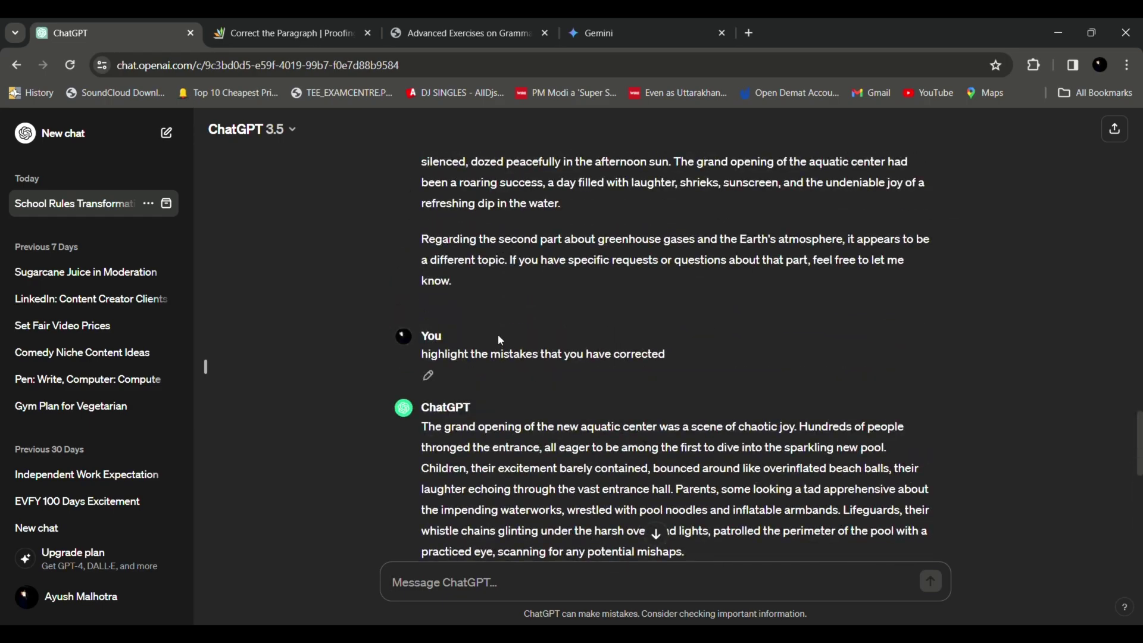